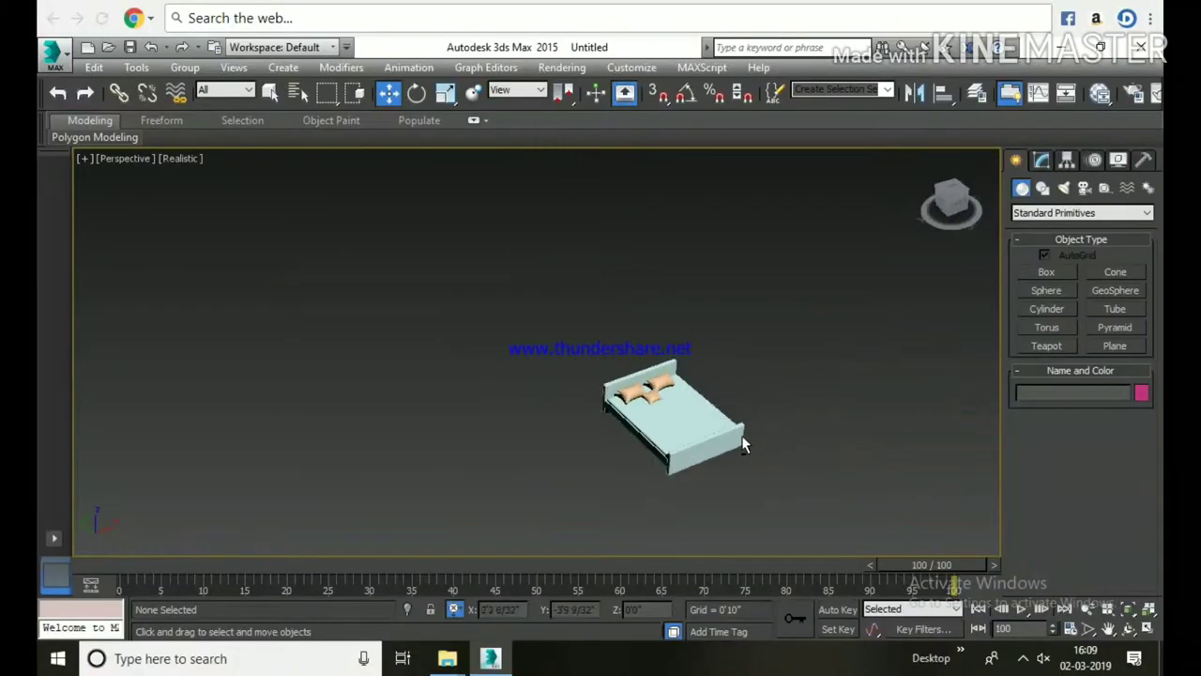
Step: Return to the four-viewport layout and draw a standard Plane over the bed in the Top view
{"action": "mouse_move", "coordinate": [742, 445]}
{"action": "middle_mouse_down", "text": "alt"}
{"action": "mouse_move", "coordinate": [784, 424]}
{"action": "mouse_move", "coordinate": [814, 477]}
{"action": "middle_mouse_up", "text": "alt"}
{"action": "left_click", "coordinate": [1148, 628]}
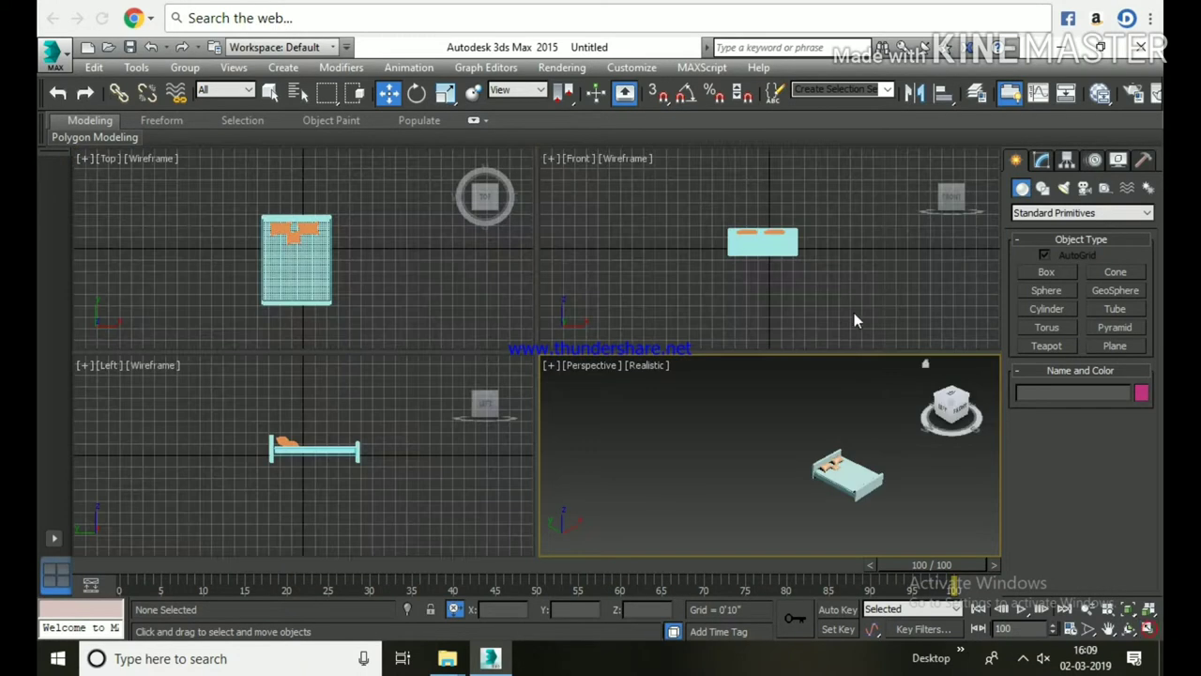
{"action": "middle_click_drag", "start_coordinate": [420, 438], "coordinate": [401, 438]}
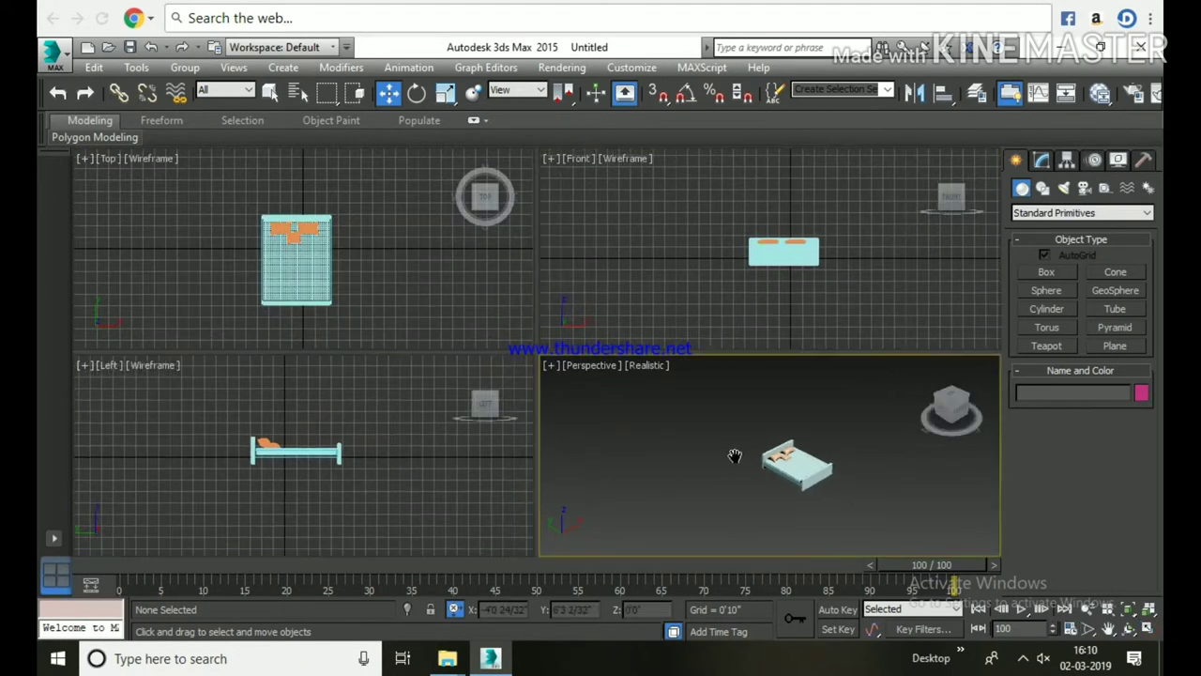
{"action": "scroll", "coordinate": [797, 469], "scroll_direction": "up", "scroll_amount": 5}
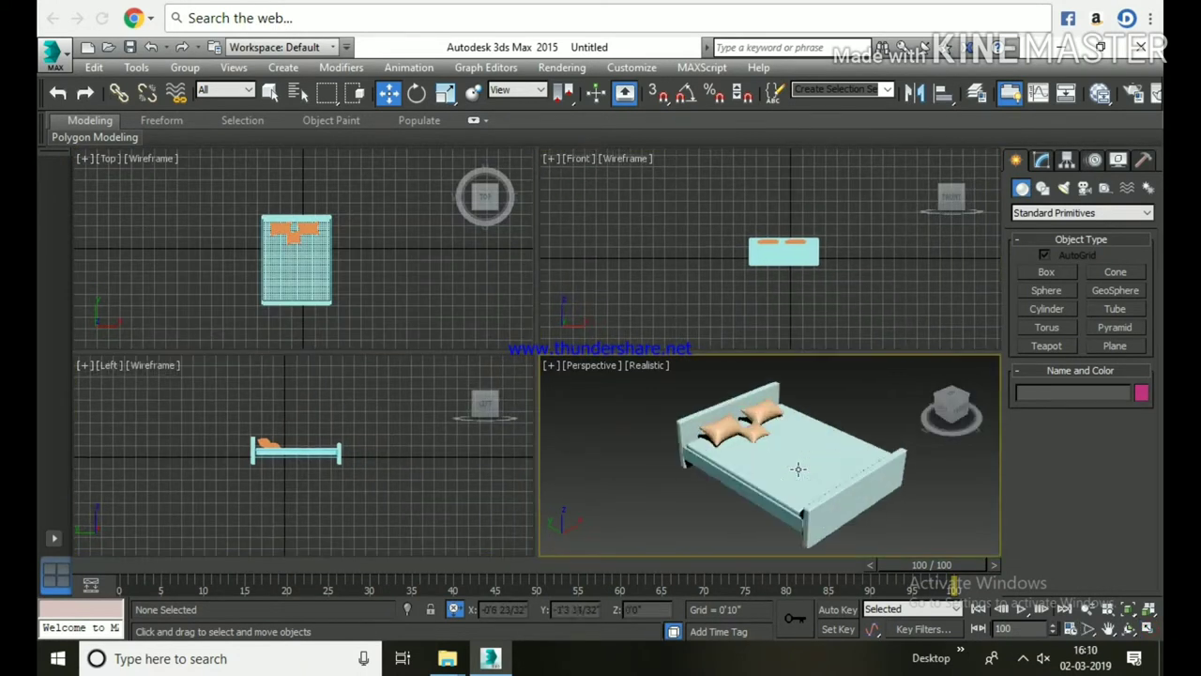
{"action": "left_click", "coordinate": [1040, 215]}
{"action": "left_click", "coordinate": [1040, 214]}
{"action": "left_click", "coordinate": [1113, 346]}
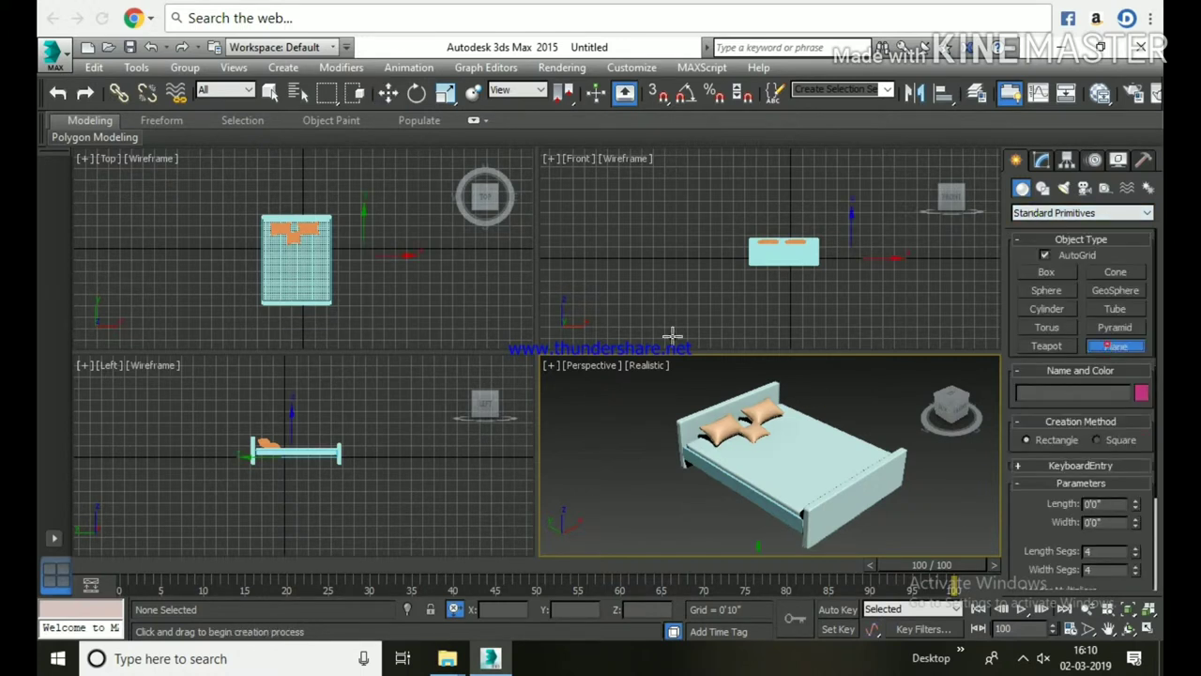
{"action": "middle_click_drag", "start_coordinate": [385, 286], "coordinate": [413, 263]}
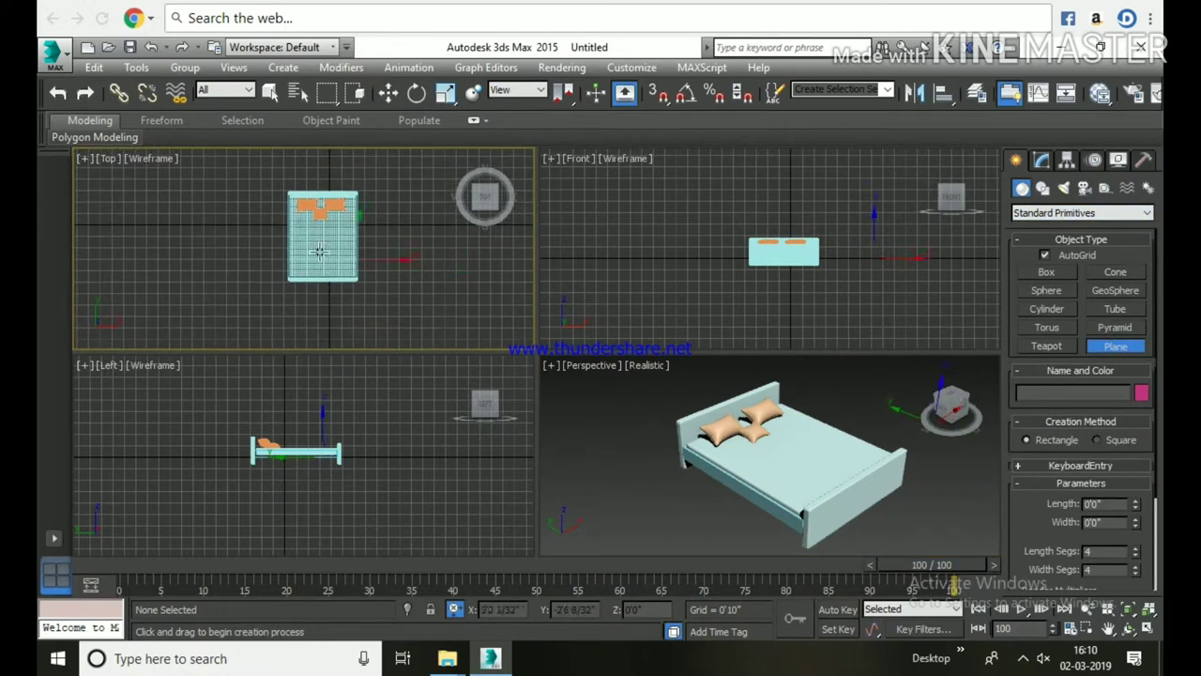
{"action": "mouse_move", "coordinate": [263, 220]}
{"action": "left_mouse_down"}
{"action": "mouse_move", "coordinate": [410, 309]}
{"action": "mouse_move", "coordinate": [392, 318]}
{"action": "left_mouse_up"}
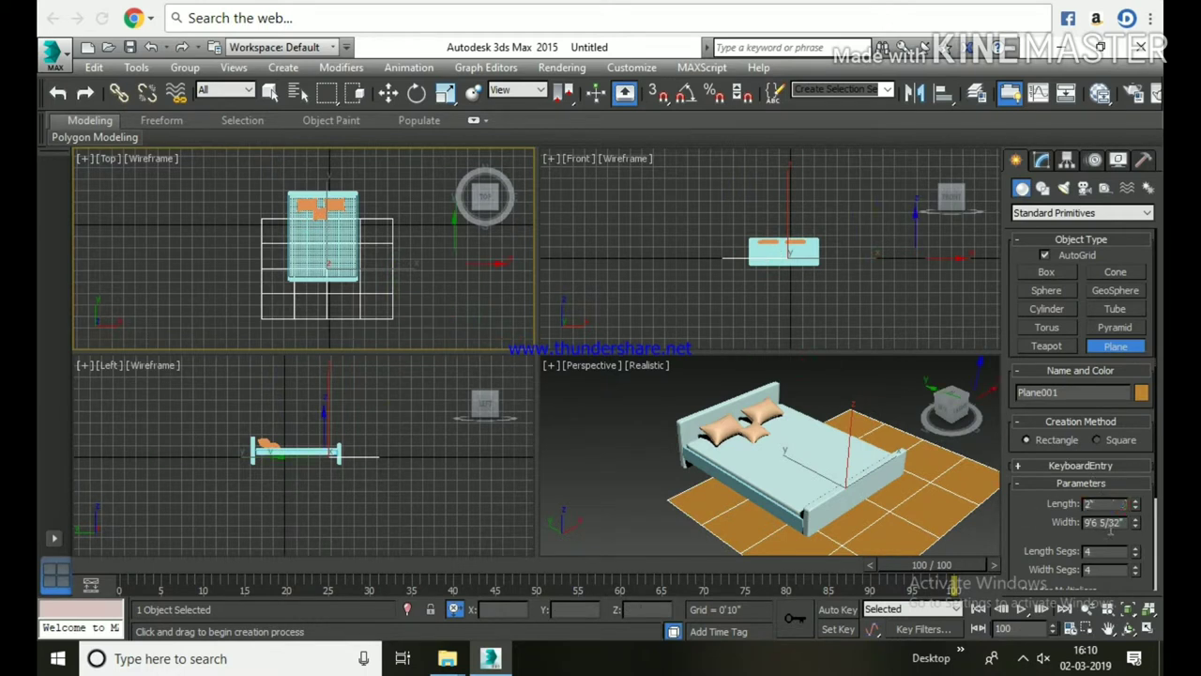
Step: Set the plane's length and width to 6'0" and its length and width segments to 40
{"action": "type", "text": "6"}
{"action": "key", "text": "Return"}
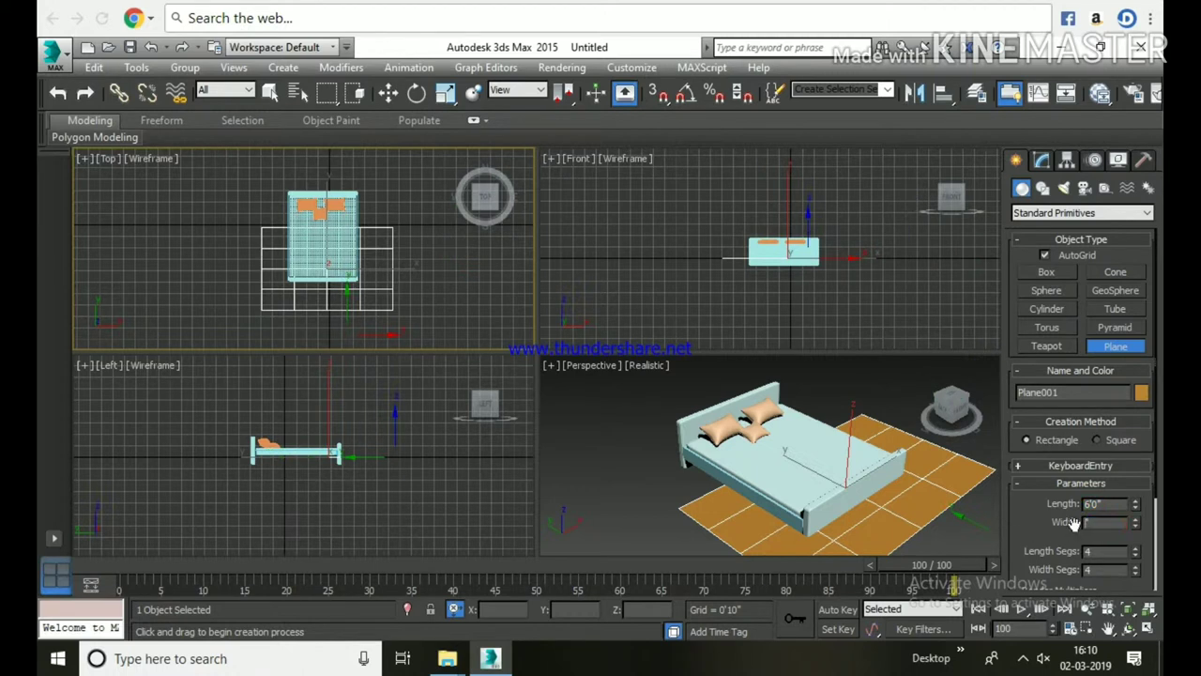
{"action": "type", "text": "6"}
{"action": "key", "text": "Return"}
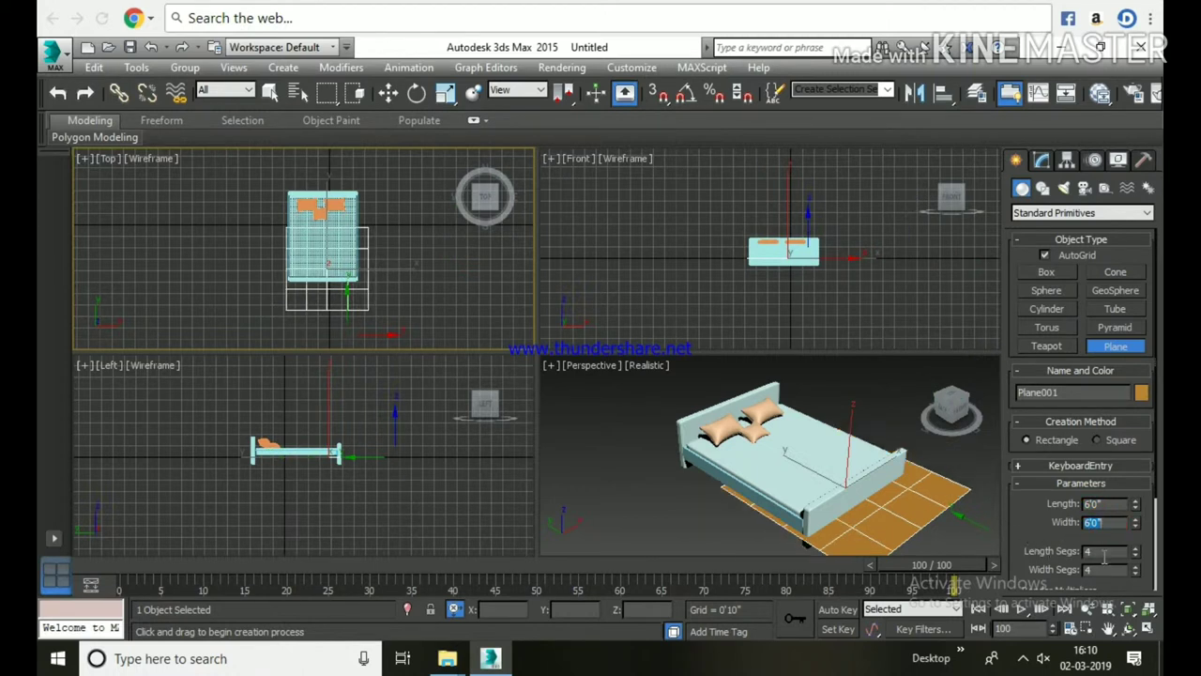
{"action": "scroll", "coordinate": [1068, 539], "scroll_direction": "down", "scroll_amount": 3}
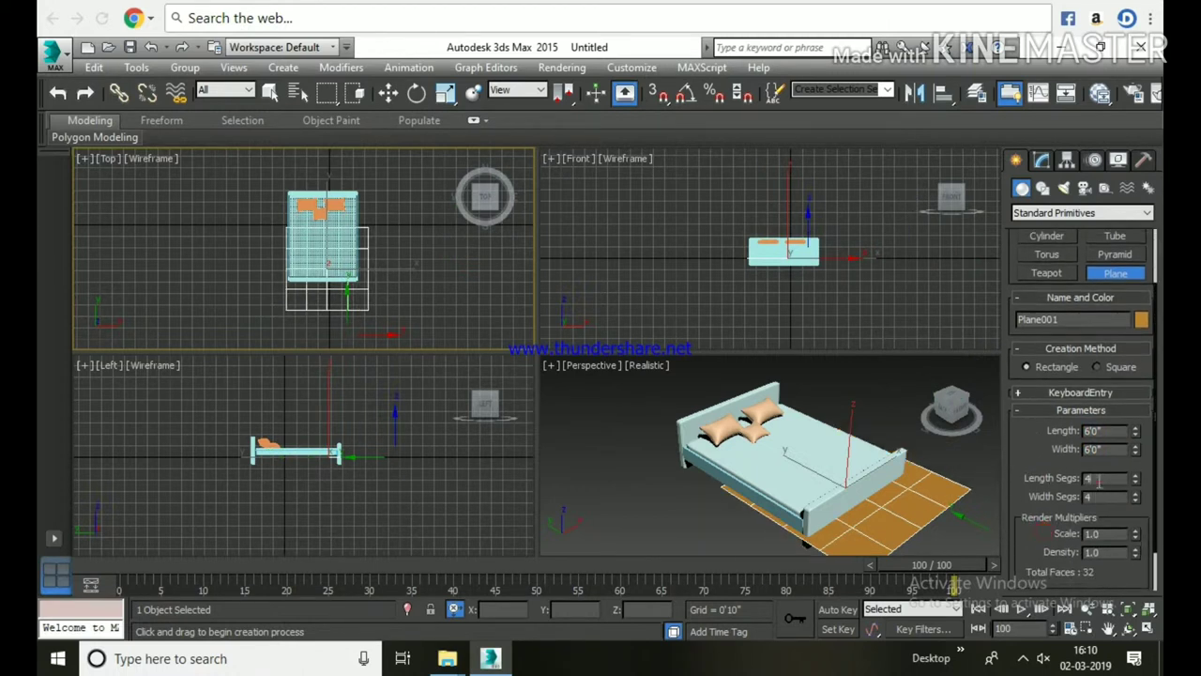
{"action": "left_click", "coordinate": [1084, 481]}
{"action": "type", "text": "0"}
{"action": "key", "text": "Tab"}
{"action": "type", "text": "40"}
{"action": "key", "text": "Return"}
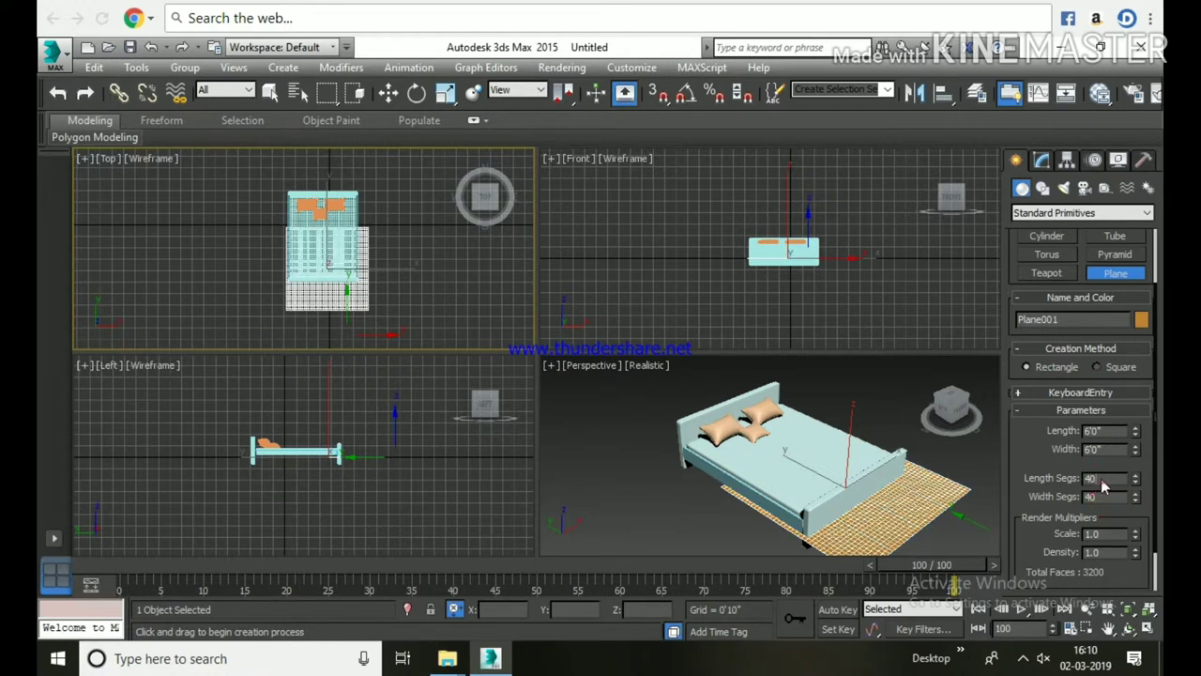
Step: Raise the plane above the bed in the Front view, then slide it toward the headboard in Top view
{"action": "left_click", "coordinate": [389, 92]}
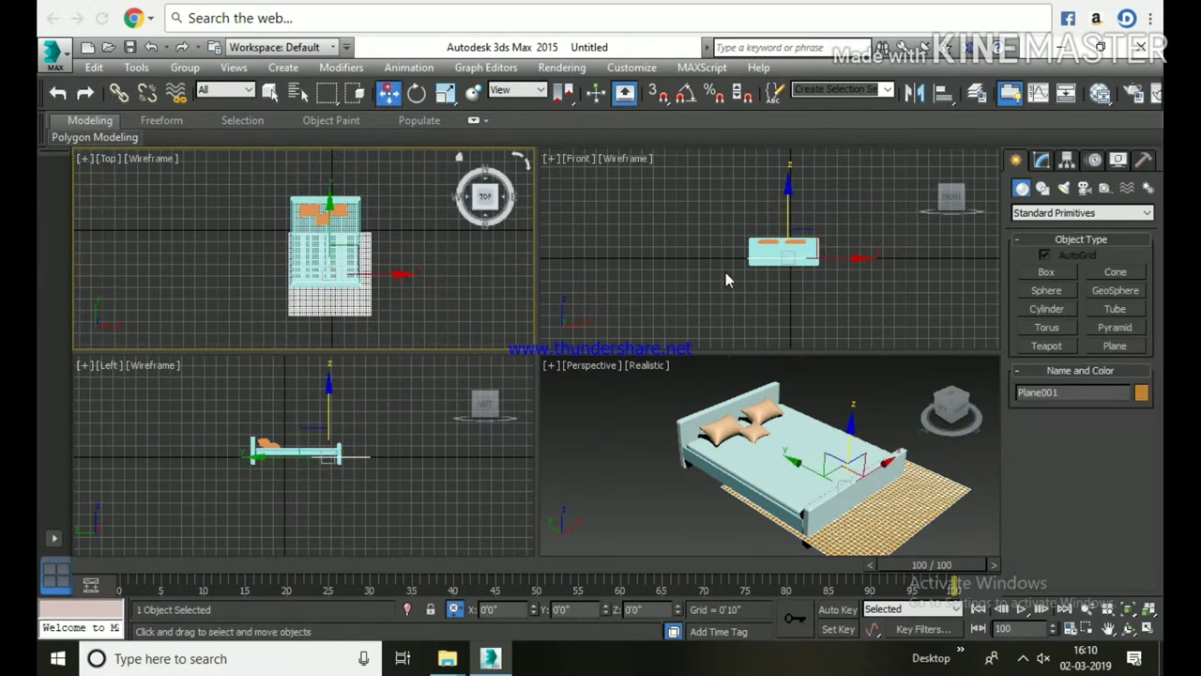
{"action": "middle_click_drag", "start_coordinate": [862, 282], "coordinate": [872, 319]}
{"action": "scroll", "coordinate": [818, 286], "scroll_direction": "up", "scroll_amount": 2}
{"action": "left_click_drag", "start_coordinate": [791, 243], "coordinate": [773, 195]}
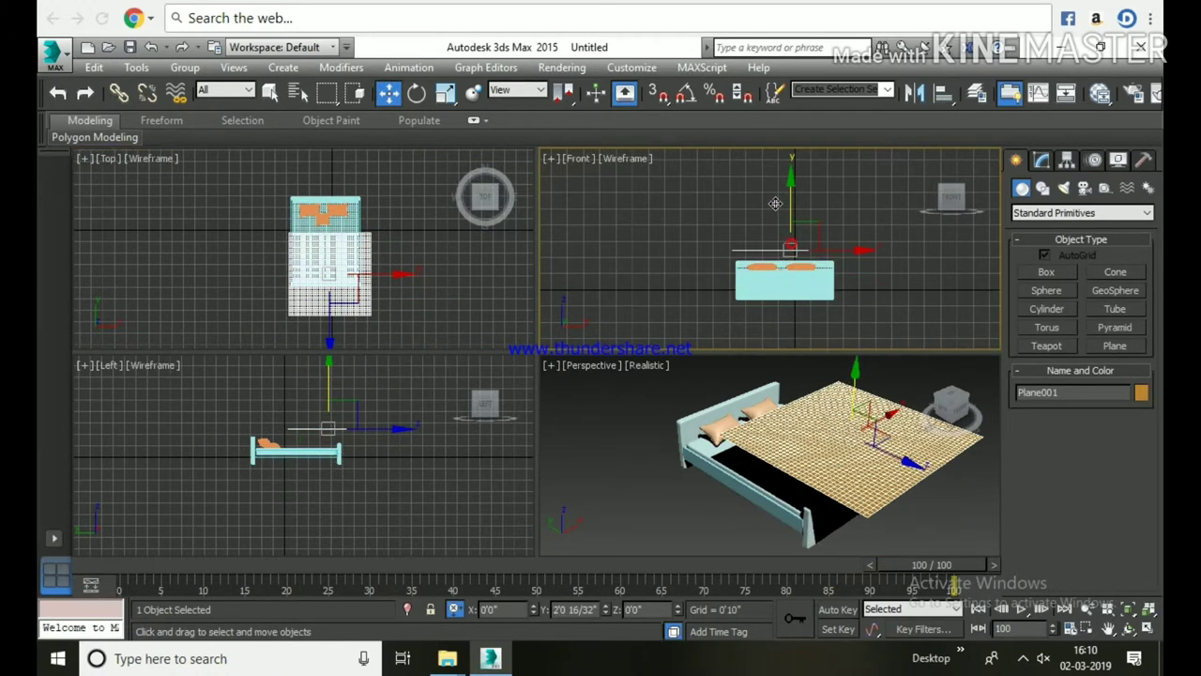
{"action": "left_click_drag", "start_coordinate": [338, 261], "coordinate": [375, 277]}
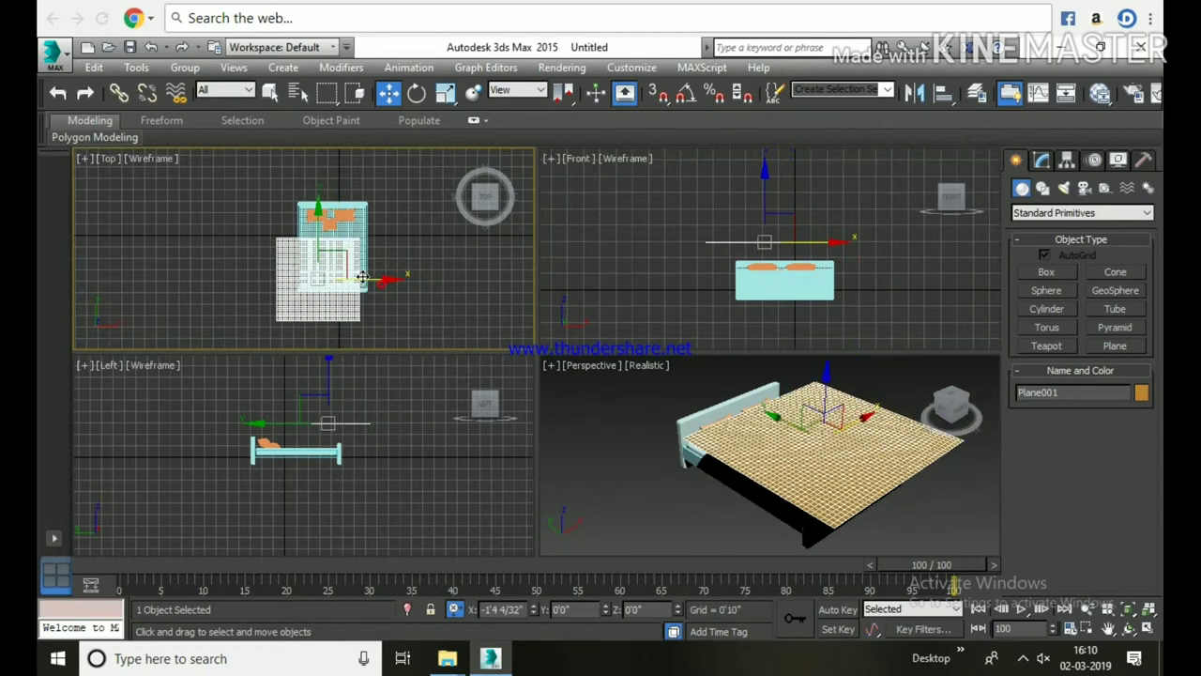
{"action": "right_click", "coordinate": [374, 277]}
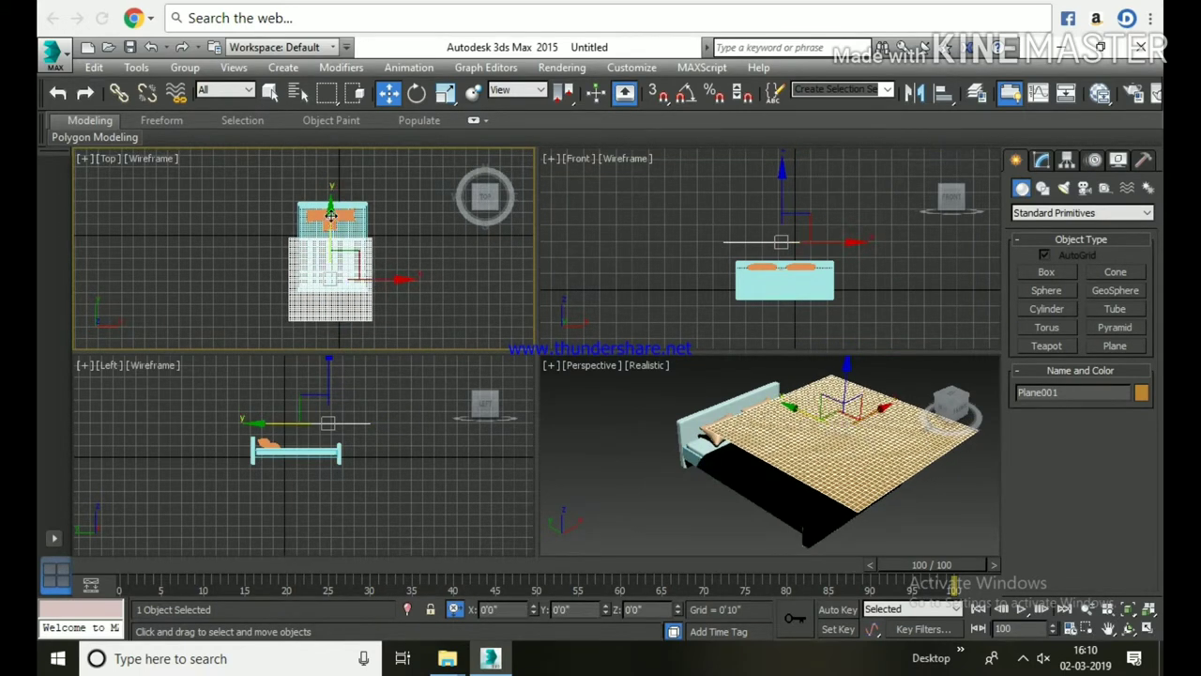
{"action": "left_click_drag", "start_coordinate": [330, 215], "coordinate": [328, 202]}
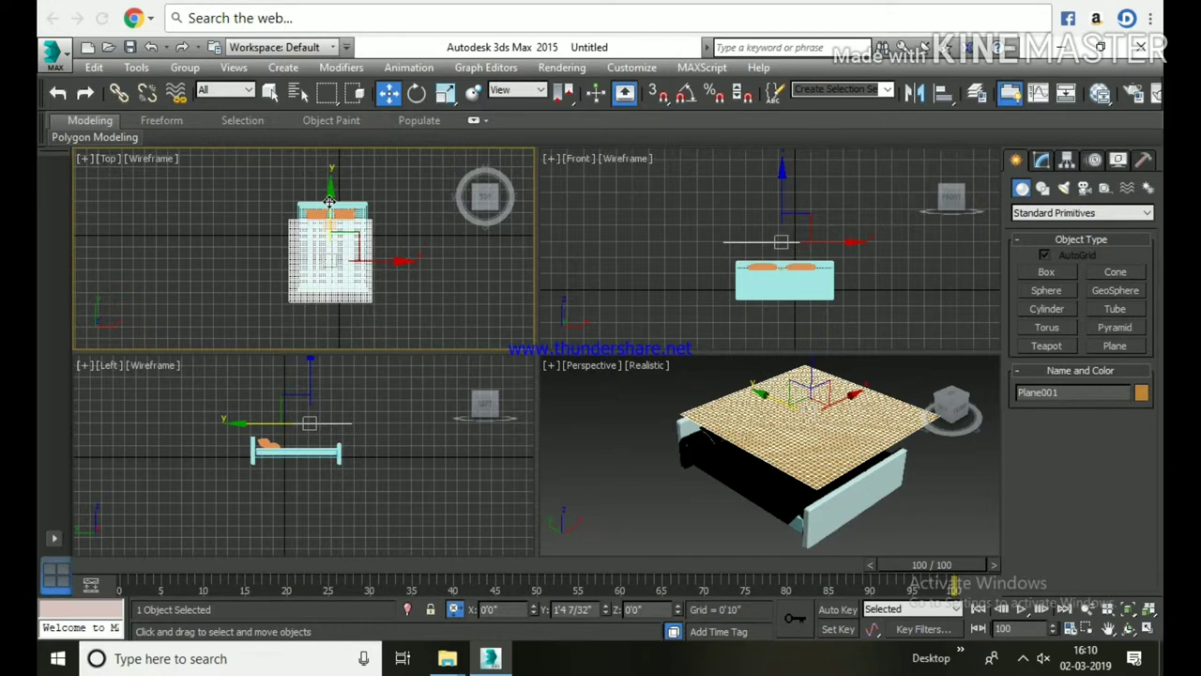
{"action": "scroll", "coordinate": [853, 316], "scroll_direction": "up", "scroll_amount": 2}
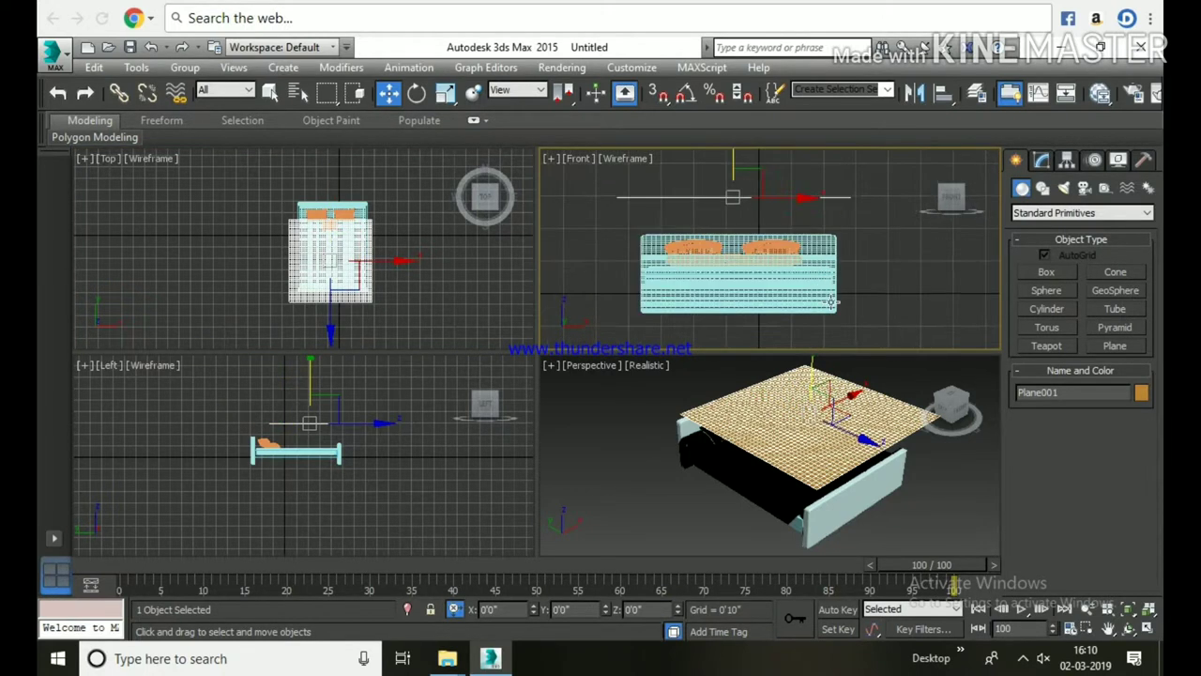
{"action": "middle_click_drag", "start_coordinate": [737, 538], "coordinate": [746, 520], "text": "alt"}
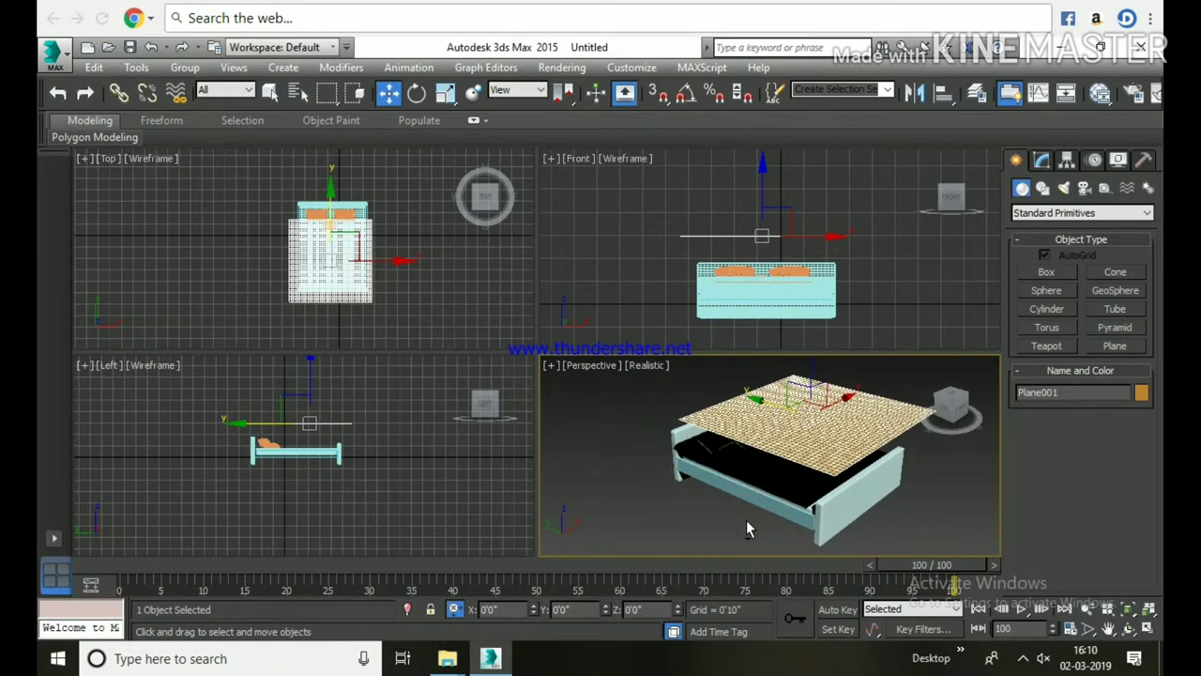
{"action": "middle_click_drag", "start_coordinate": [388, 280], "coordinate": [404, 276]}
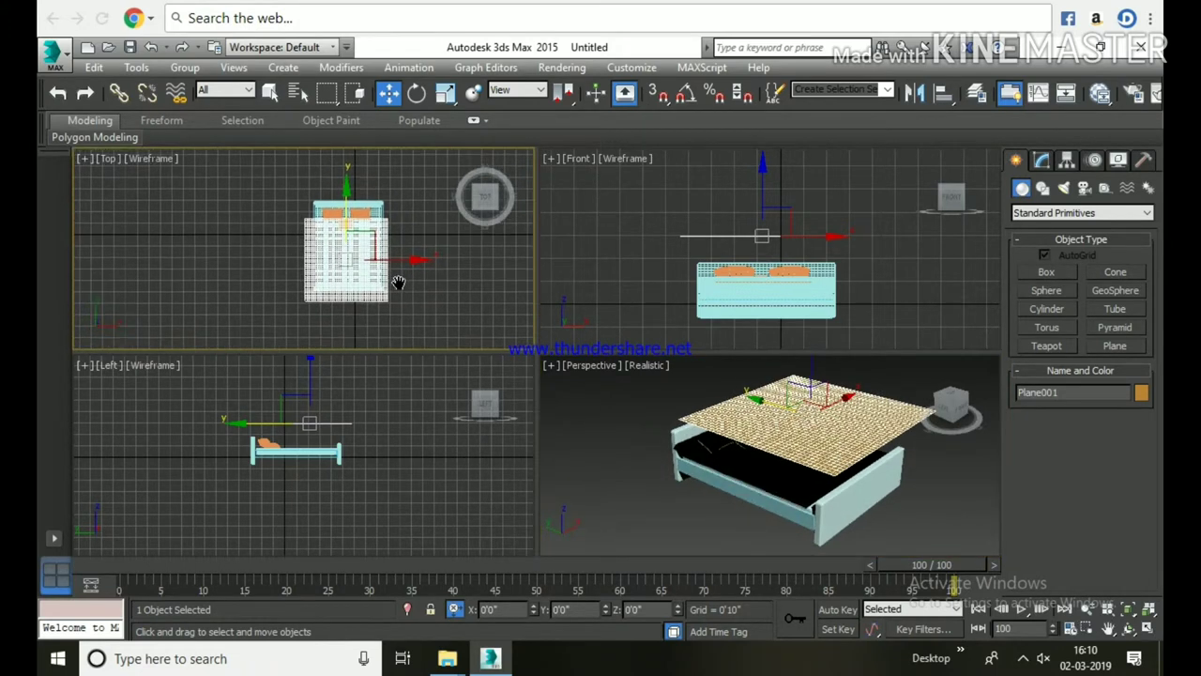
Step: Add a Cloth modifier to the plane from the Modify panel and open its Object Properties
{"action": "left_click", "coordinate": [1040, 160]}
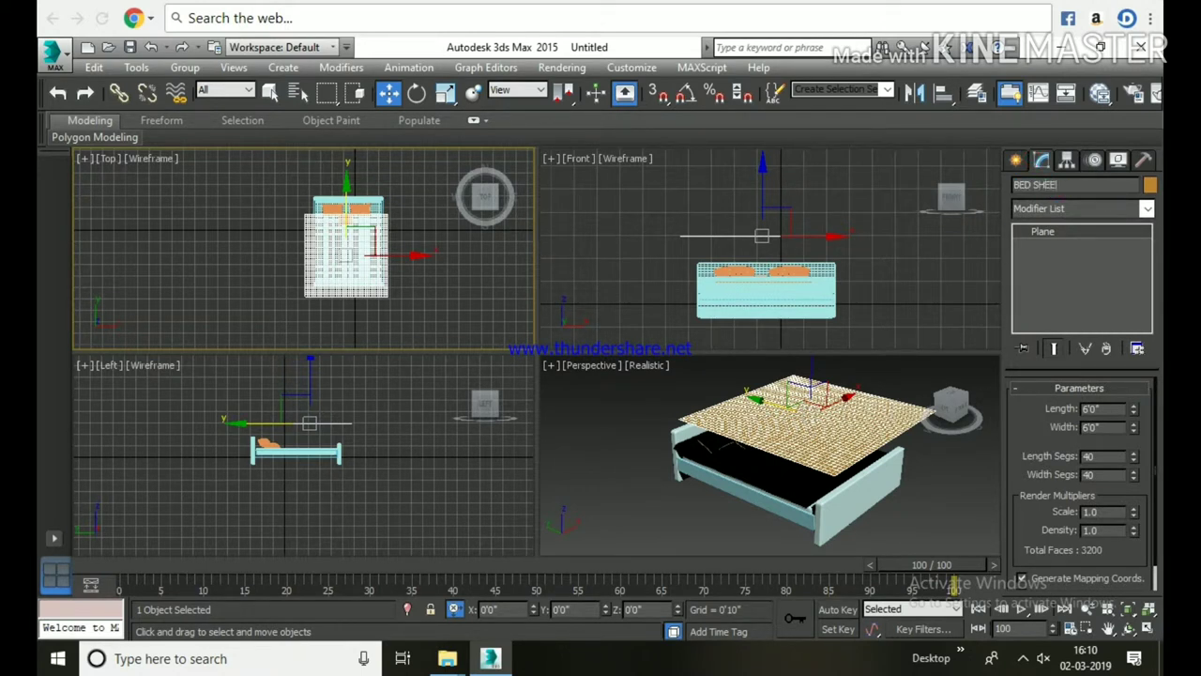
{"action": "left_click", "coordinate": [1145, 209]}
{"action": "scroll", "coordinate": [1079, 376], "scroll_direction": "down", "scroll_amount": 2}
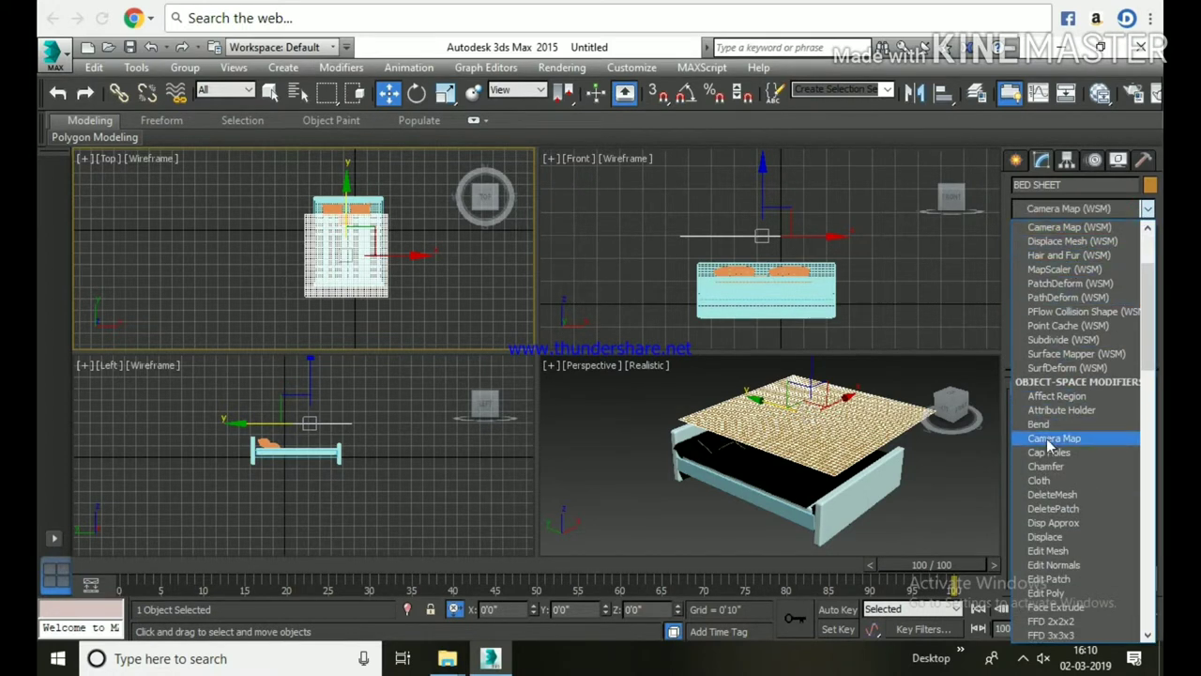
{"action": "left_click", "coordinate": [1040, 479]}
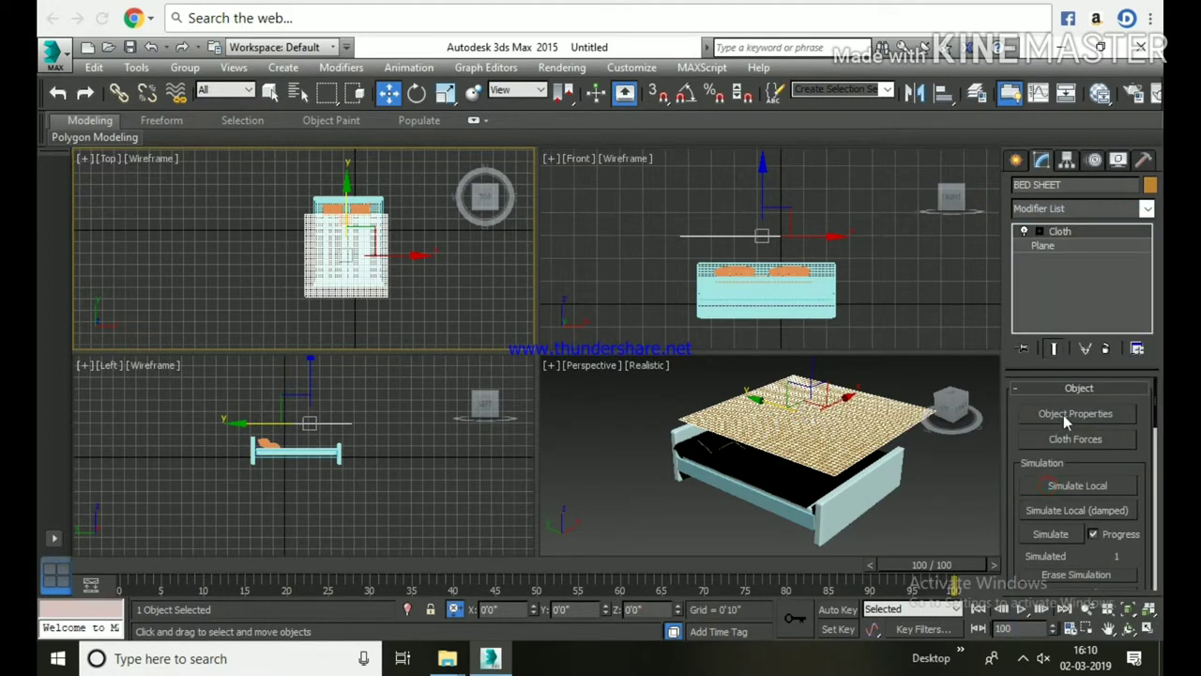
{"action": "left_click", "coordinate": [1063, 415]}
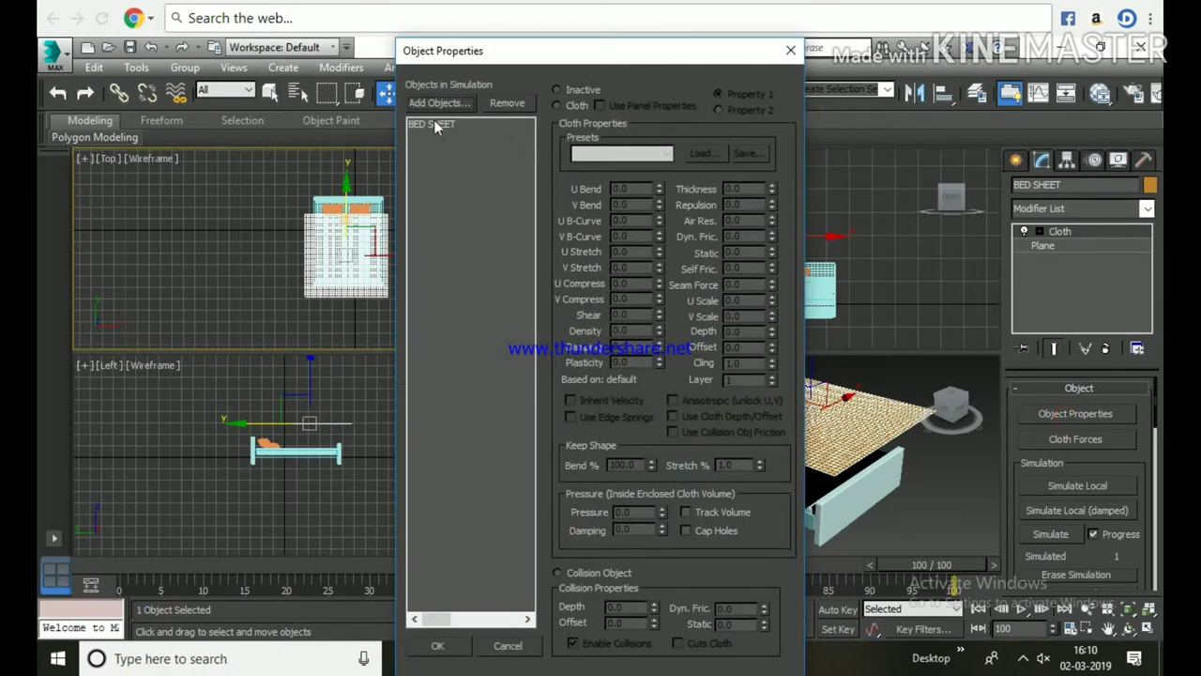
Step: Make BED SHEET a cloth object and add BED, LEG SUPPORT, COT, PILLOW, PILLOW001 and PILLOW002 to the simulation
{"action": "left_click", "coordinate": [433, 123]}
{"action": "left_click", "coordinate": [559, 105]}
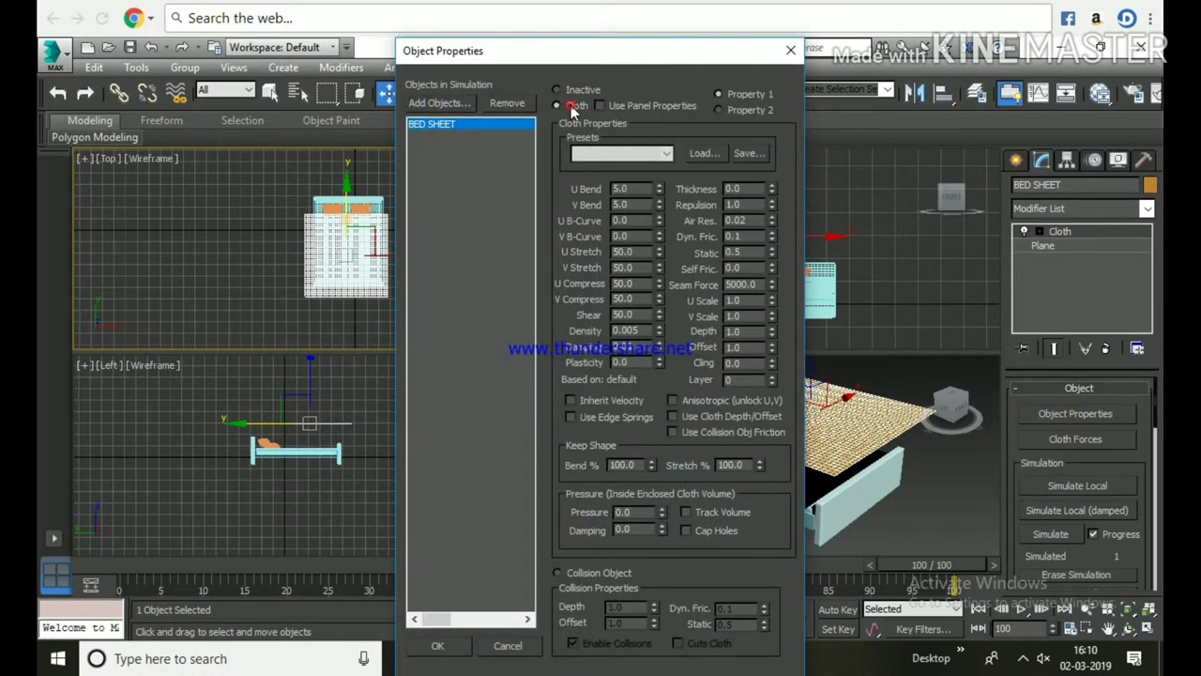
{"action": "left_click", "coordinate": [453, 104]}
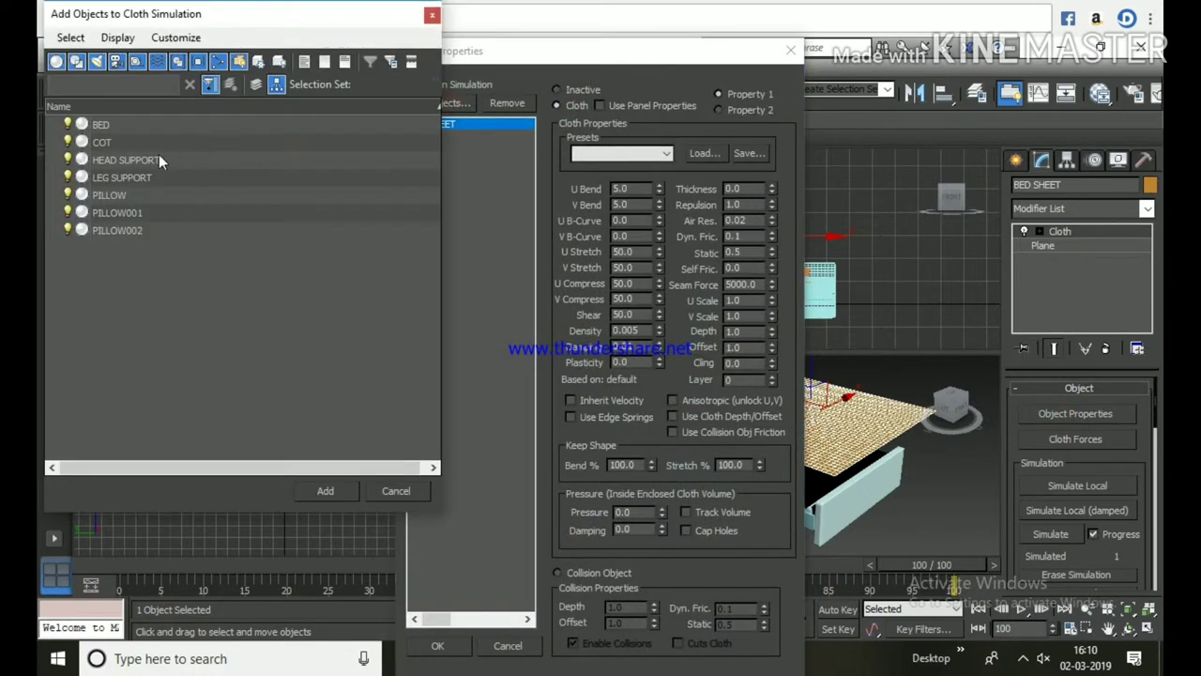
{"action": "left_click", "coordinate": [133, 130]}
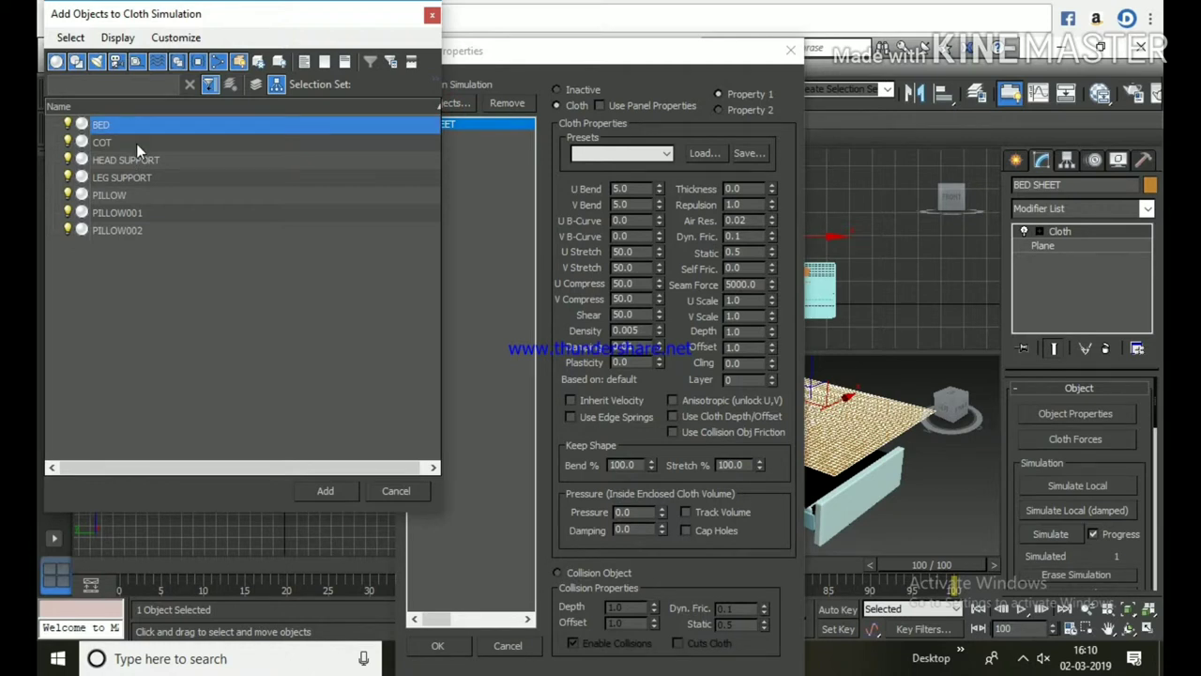
{"action": "left_click", "coordinate": [153, 177], "text": "ctrl"}
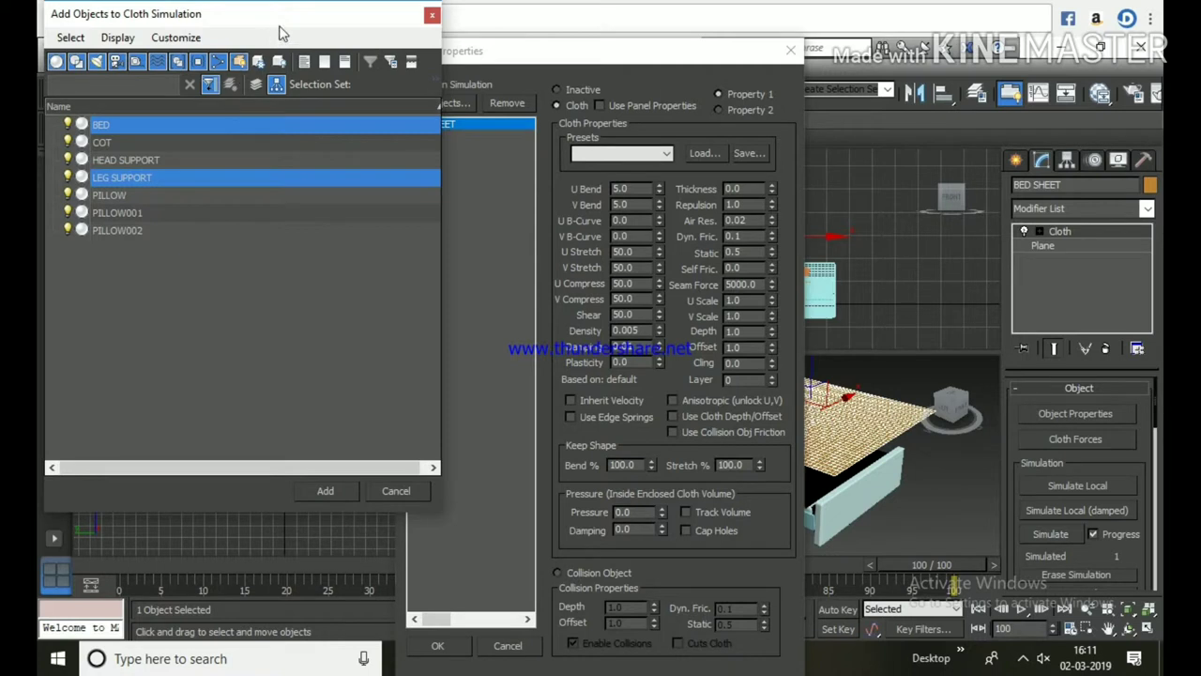
{"action": "mouse_move", "coordinate": [281, 34]}
{"action": "left_mouse_down"}
{"action": "mouse_move", "coordinate": [504, 169]}
{"action": "mouse_move", "coordinate": [372, 96]}
{"action": "left_mouse_up"}
{"action": "left_click", "coordinate": [226, 236], "text": "ctrl"}
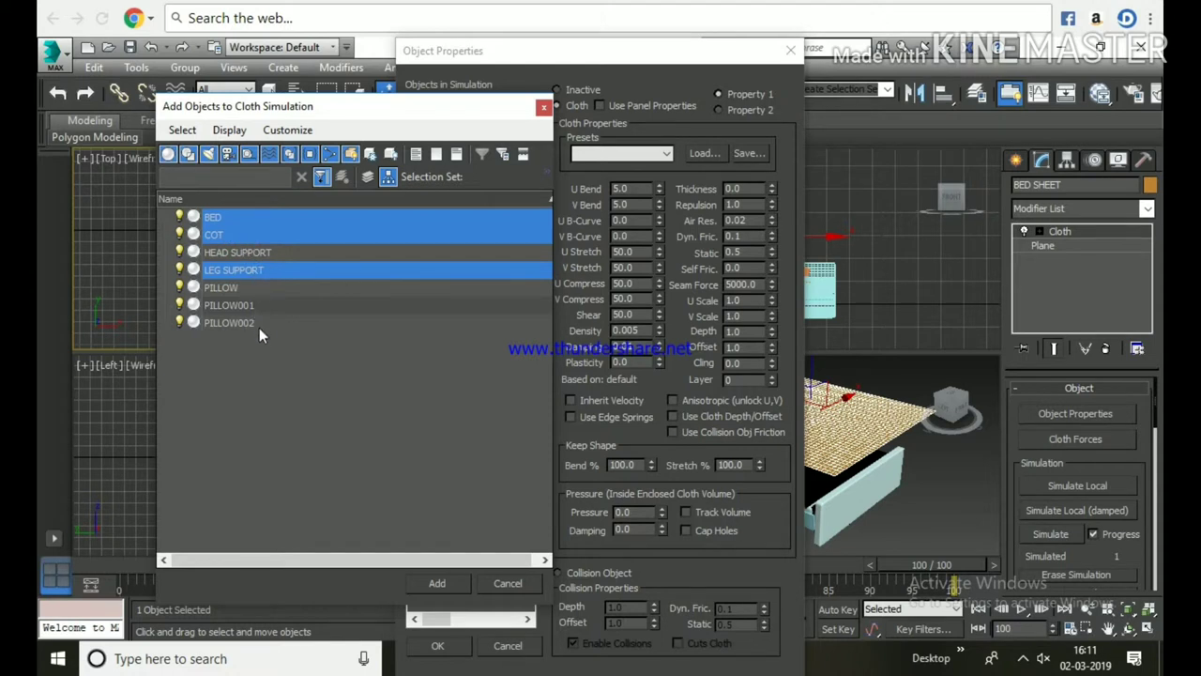
{"action": "left_click", "coordinate": [237, 288], "text": "ctrl"}
{"action": "left_click", "coordinate": [241, 306], "text": "ctrl"}
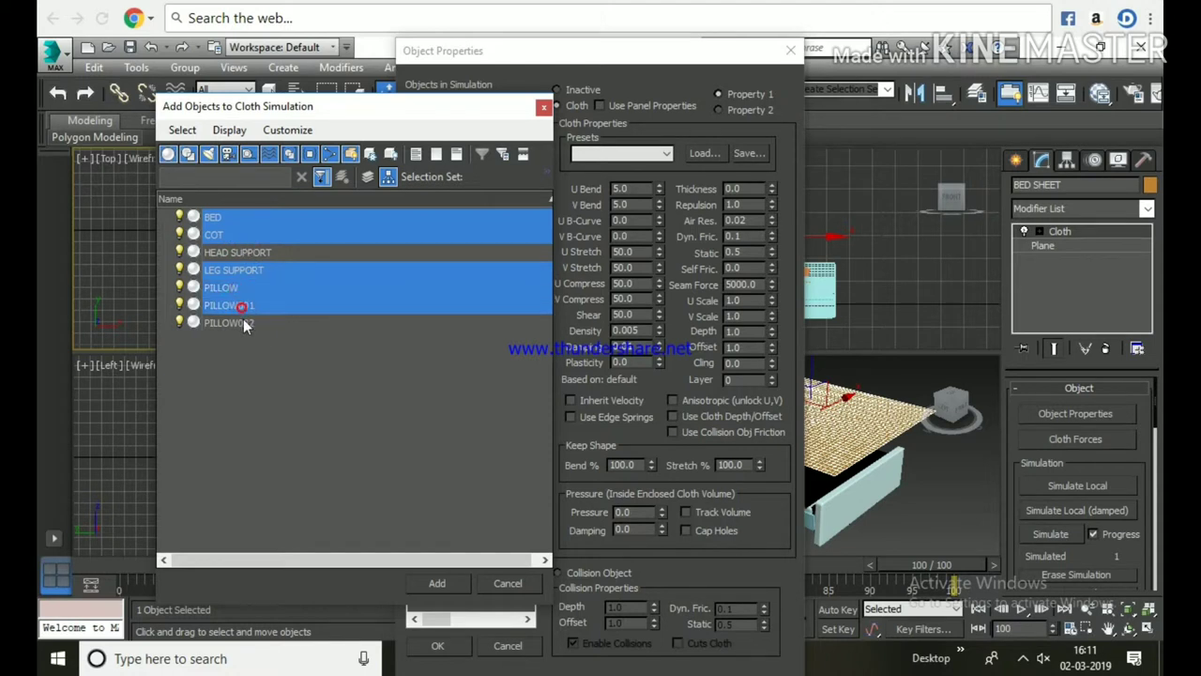
{"action": "left_click", "coordinate": [243, 321], "text": "ctrl"}
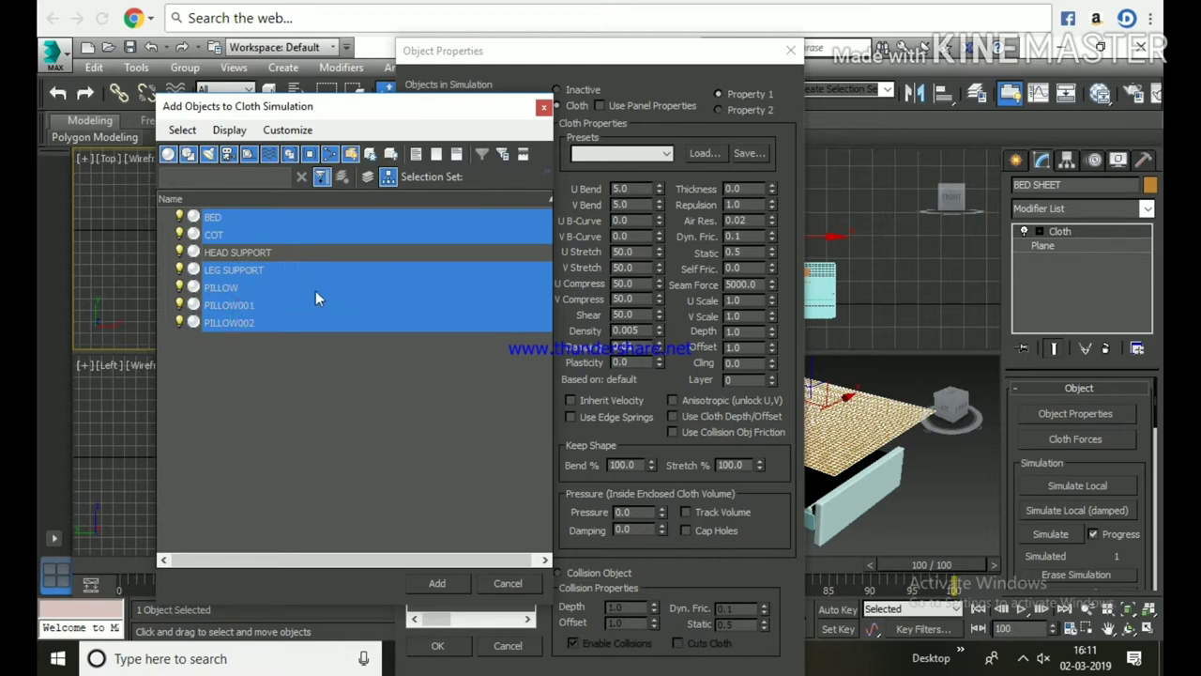
{"action": "left_click", "coordinate": [438, 581]}
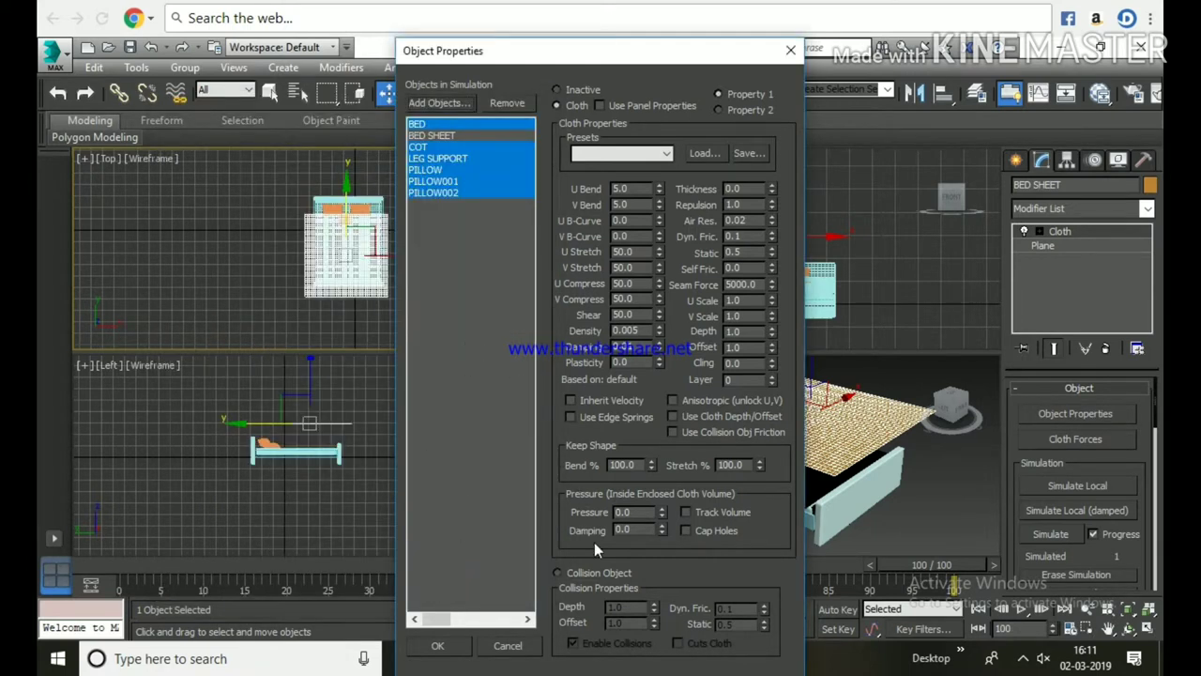
Step: Set BED, COT, LEG SUPPORT and the three pillows as collision objects, keeping BED SHEET as cloth, and confirm
{"action": "left_click", "coordinate": [582, 573]}
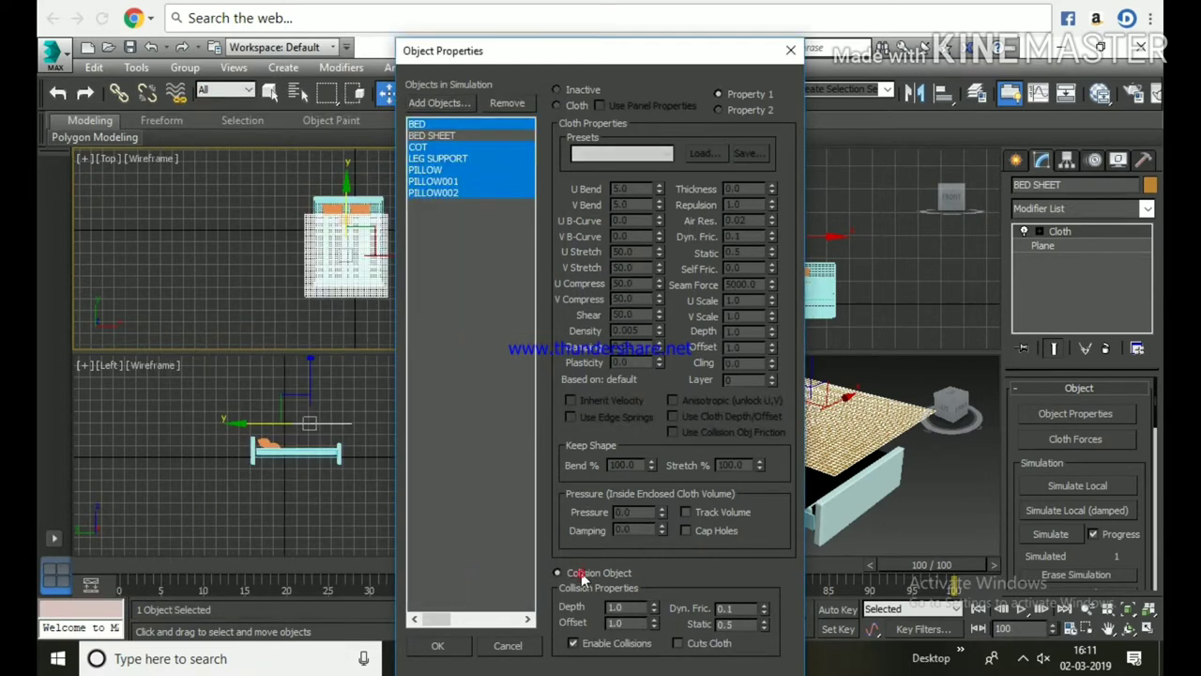
{"action": "left_click", "coordinate": [439, 137]}
{"action": "left_click", "coordinate": [556, 105]}
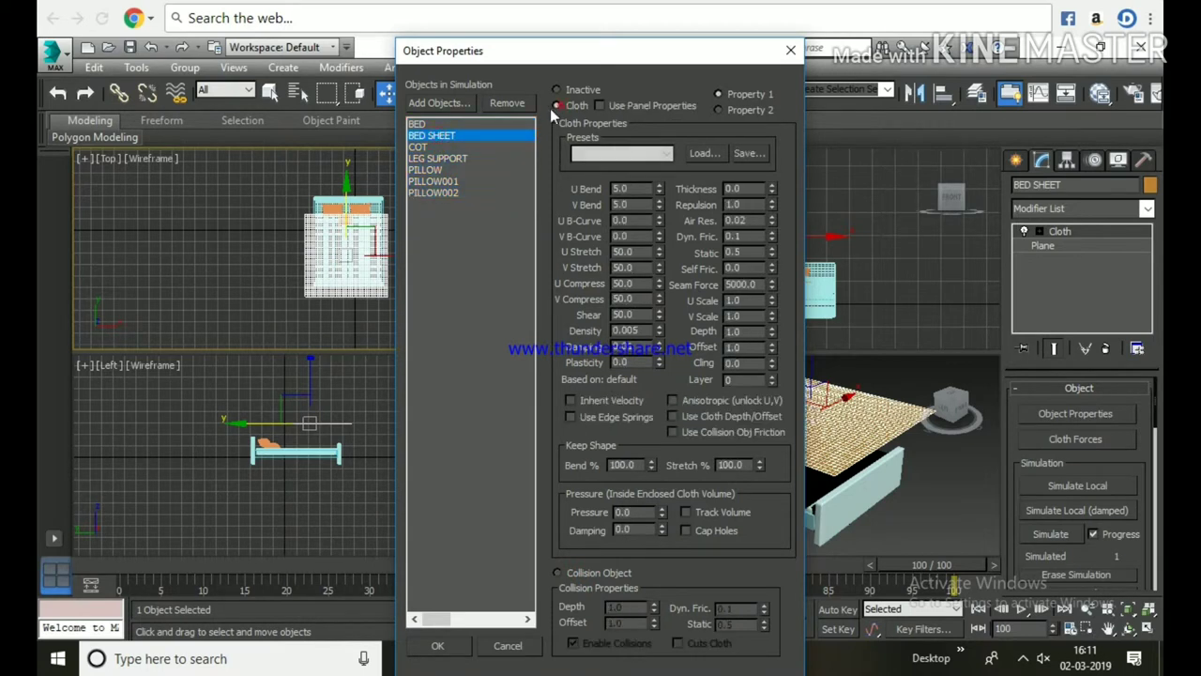
{"action": "left_click", "coordinate": [422, 123]}
{"action": "left_click", "coordinate": [424, 147], "text": "ctrl"}
{"action": "left_click", "coordinate": [430, 159], "text": "ctrl"}
{"action": "left_click", "coordinate": [428, 170], "text": "ctrl"}
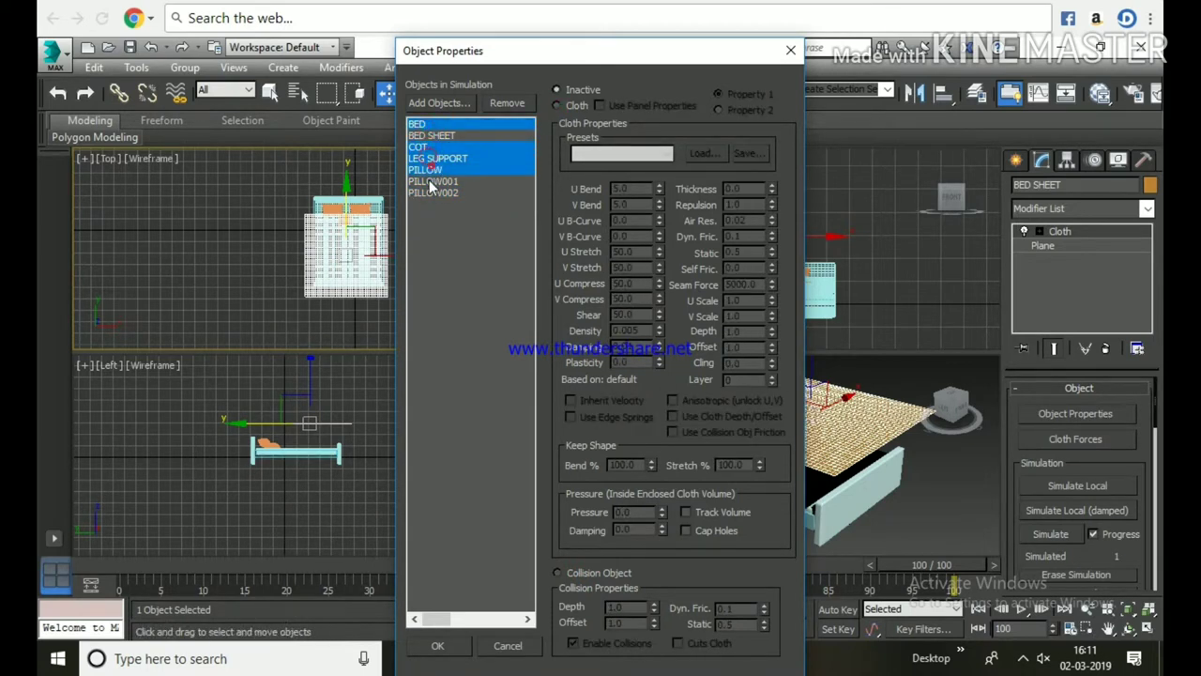
{"action": "left_click", "coordinate": [432, 182], "text": "ctrl"}
{"action": "left_click", "coordinate": [431, 192], "text": "ctrl"}
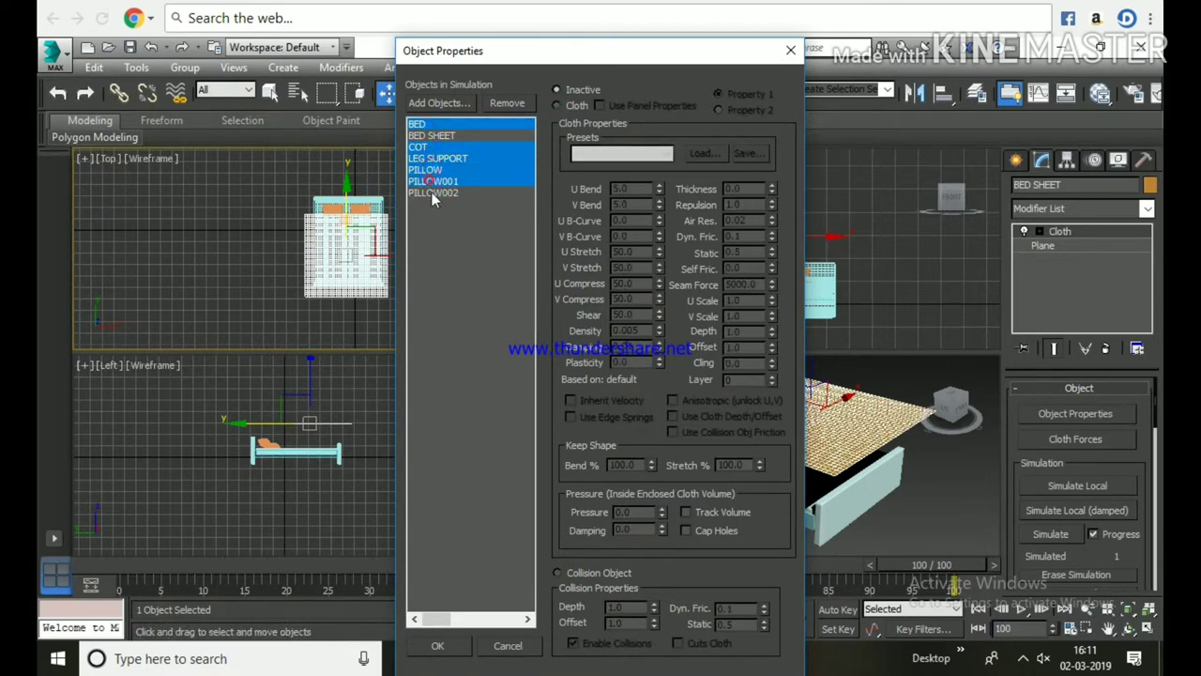
{"action": "left_click", "coordinate": [571, 571]}
{"action": "left_click", "coordinate": [434, 136]}
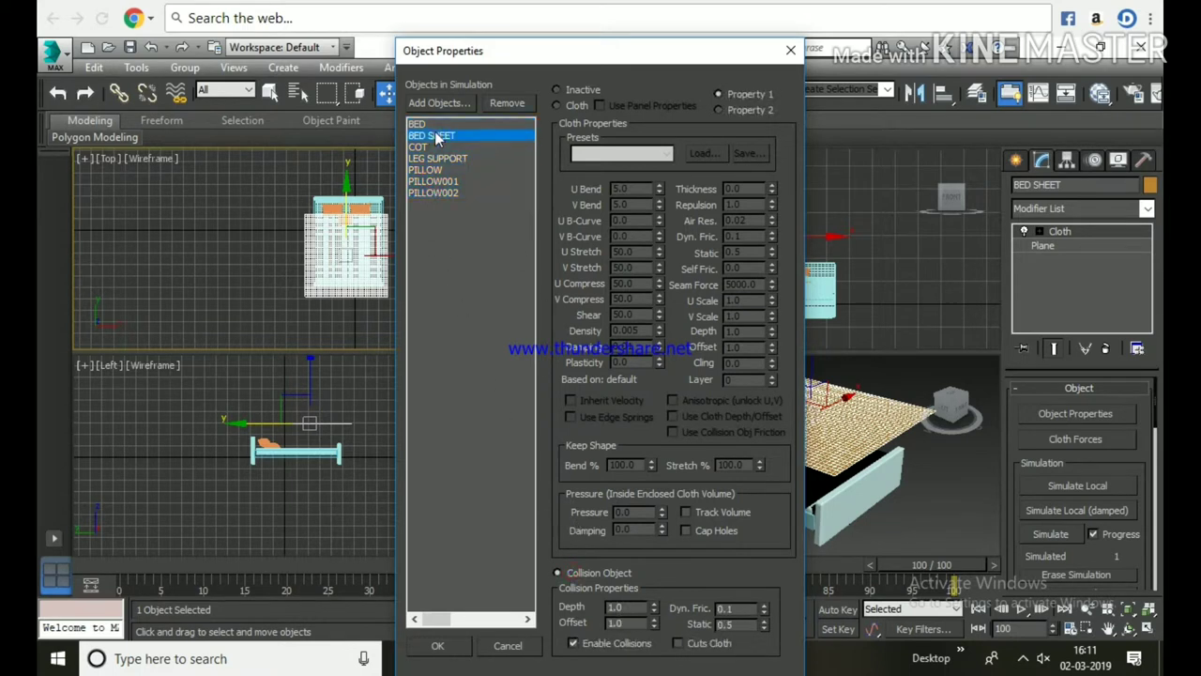
{"action": "left_click", "coordinate": [459, 651]}
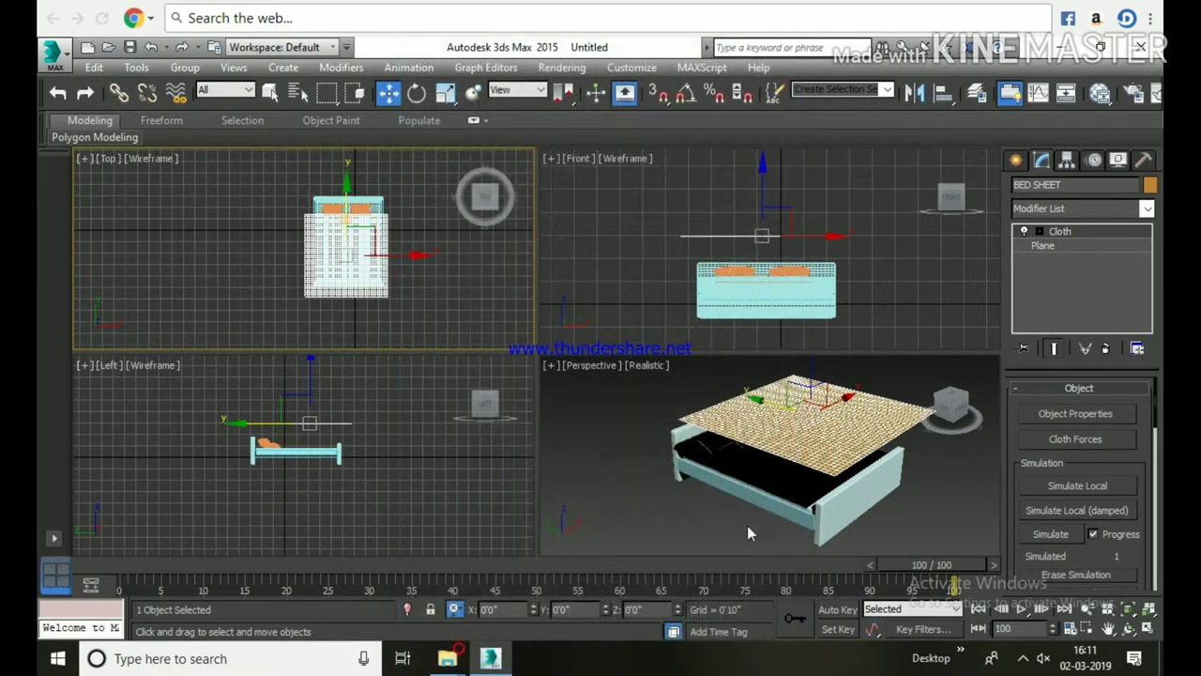
Step: Run the cloth simulation through all 100 frames so the sheet drapes over the bed and pillows
{"action": "left_click", "coordinate": [1048, 536]}
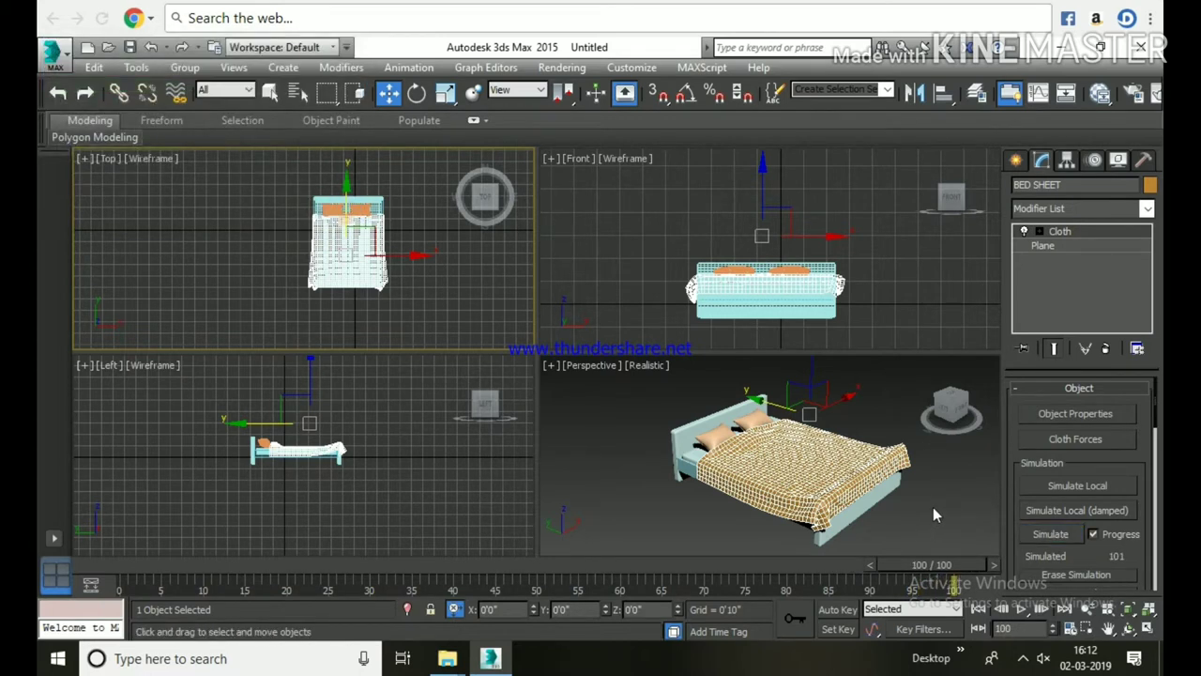
Step: Deselect all, maximize the Perspective view, orbit around the draped bed, and select the bed sheet
{"action": "left_click", "coordinate": [936, 512]}
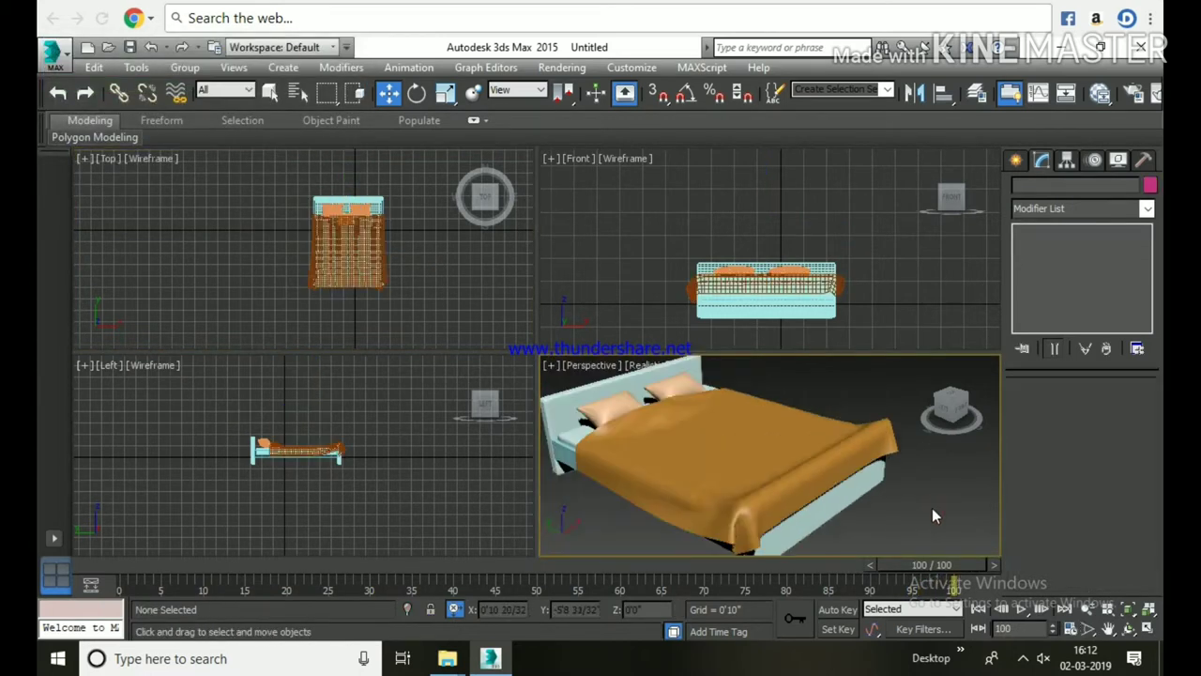
{"action": "left_click", "coordinate": [1146, 629]}
{"action": "scroll", "coordinate": [801, 463], "scroll_direction": "up", "scroll_amount": 2}
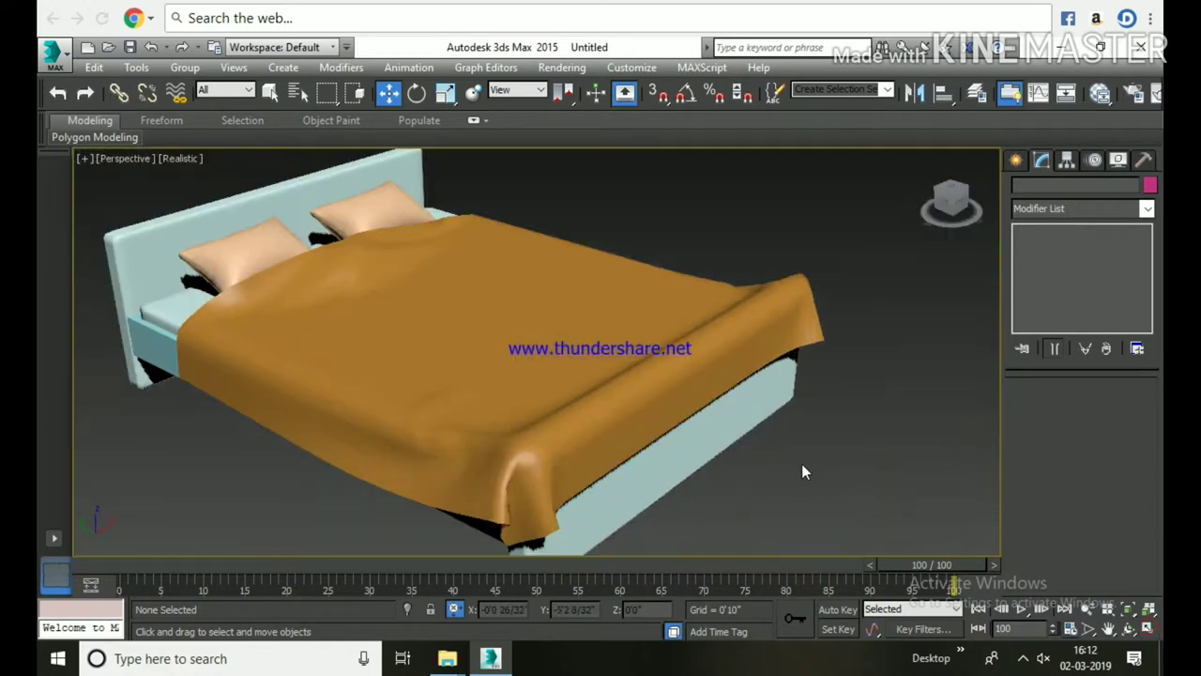
{"action": "scroll", "coordinate": [796, 456], "scroll_direction": "down", "scroll_amount": 3}
{"action": "mouse_move", "coordinate": [642, 382]}
{"action": "middle_mouse_down", "text": "alt"}
{"action": "mouse_move", "coordinate": [785, 407]}
{"action": "mouse_move", "coordinate": [690, 442]}
{"action": "mouse_move", "coordinate": [644, 408]}
{"action": "mouse_move", "coordinate": [647, 392]}
{"action": "middle_mouse_up", "text": "alt"}
{"action": "mouse_move", "coordinate": [639, 435]}
{"action": "middle_mouse_down", "text": "alt"}
{"action": "mouse_move", "coordinate": [569, 375]}
{"action": "mouse_move", "coordinate": [531, 294]}
{"action": "middle_mouse_up", "text": "alt"}
{"action": "scroll", "coordinate": [514, 222], "scroll_direction": "up", "scroll_amount": 2}
{"action": "scroll", "coordinate": [507, 211], "scroll_direction": "up", "scroll_amount": 1}
{"action": "middle_click_drag", "start_coordinate": [501, 201], "coordinate": [581, 418], "text": "alt"}
{"action": "left_click", "coordinate": [604, 411]}
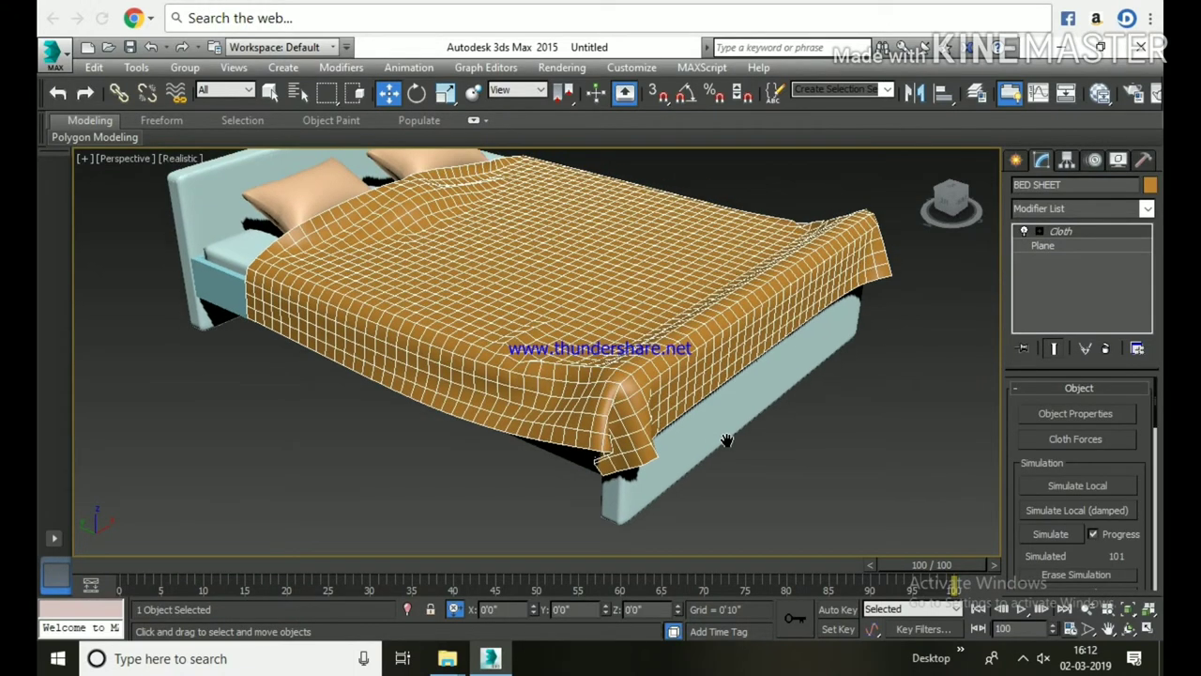
Step: Add a Shell modifier to the bed sheet from the Modifier List
{"action": "left_click", "coordinate": [1083, 208]}
{"action": "scroll", "coordinate": [1089, 211], "scroll_direction": "down", "scroll_amount": 5}
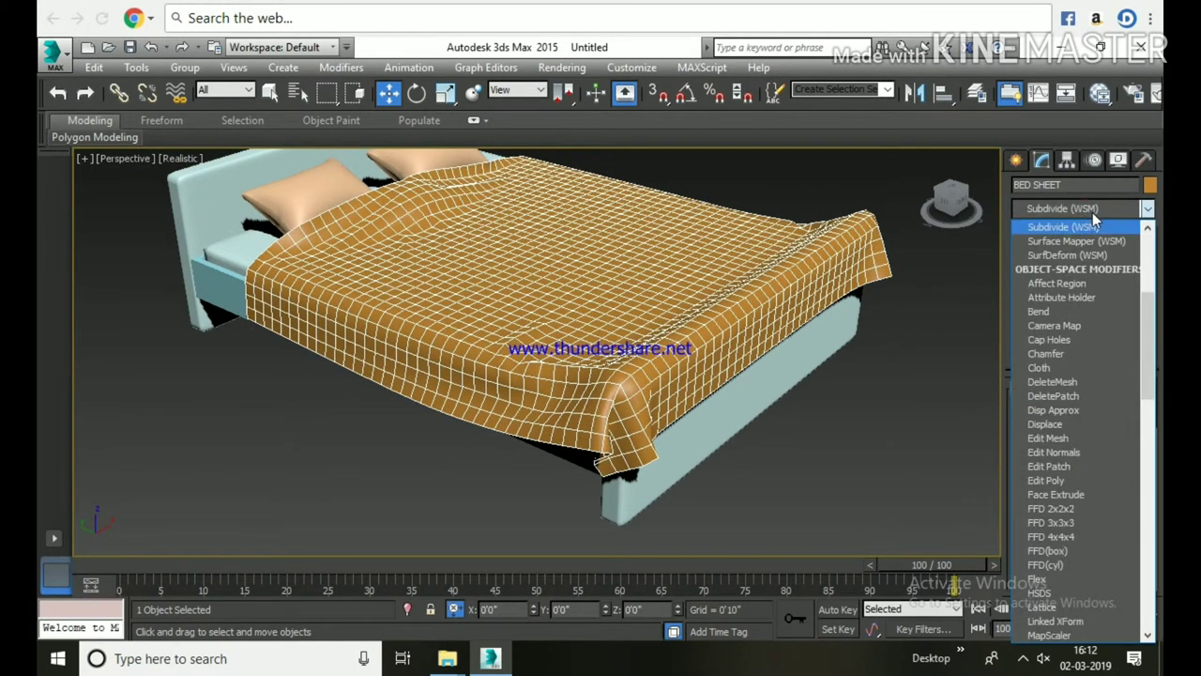
{"action": "scroll", "coordinate": [1051, 277], "scroll_direction": "down", "scroll_amount": 10}
{"action": "left_click", "coordinate": [1040, 241]}
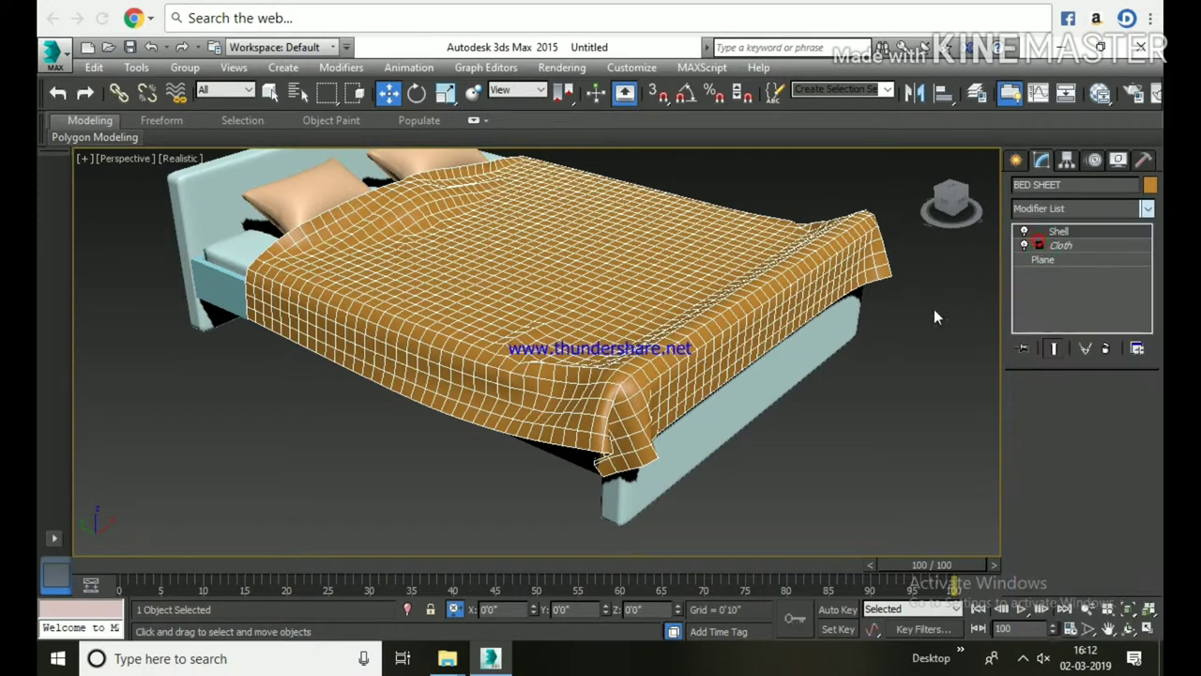
Step: Increase the Shell Outer Amount to about 0'0 11/32" and inspect the thickened sheet edge
{"action": "mouse_move", "coordinate": [933, 309]}
{"action": "middle_mouse_down", "text": "alt"}
{"action": "mouse_move", "coordinate": [731, 477]}
{"action": "mouse_move", "coordinate": [670, 428]}
{"action": "mouse_move", "coordinate": [685, 452]}
{"action": "middle_mouse_up", "text": "alt"}
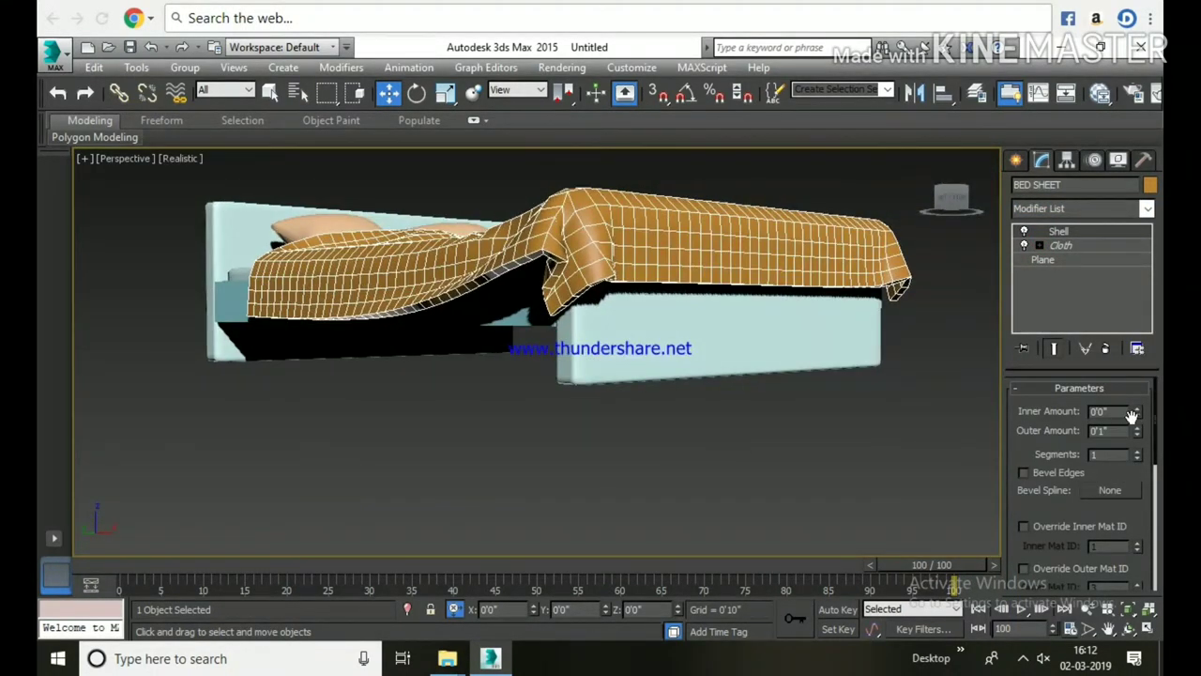
{"action": "mouse_move", "coordinate": [1139, 430]}
{"action": "left_mouse_down"}
{"action": "mouse_move", "coordinate": [1111, 133]}
{"action": "mouse_move", "coordinate": [1135, 488]}
{"action": "left_mouse_up"}
{"action": "mouse_move", "coordinate": [864, 491]}
{"action": "middle_mouse_down", "text": "alt"}
{"action": "mouse_move", "coordinate": [684, 356]}
{"action": "mouse_move", "coordinate": [853, 353]}
{"action": "middle_mouse_up", "text": "alt"}
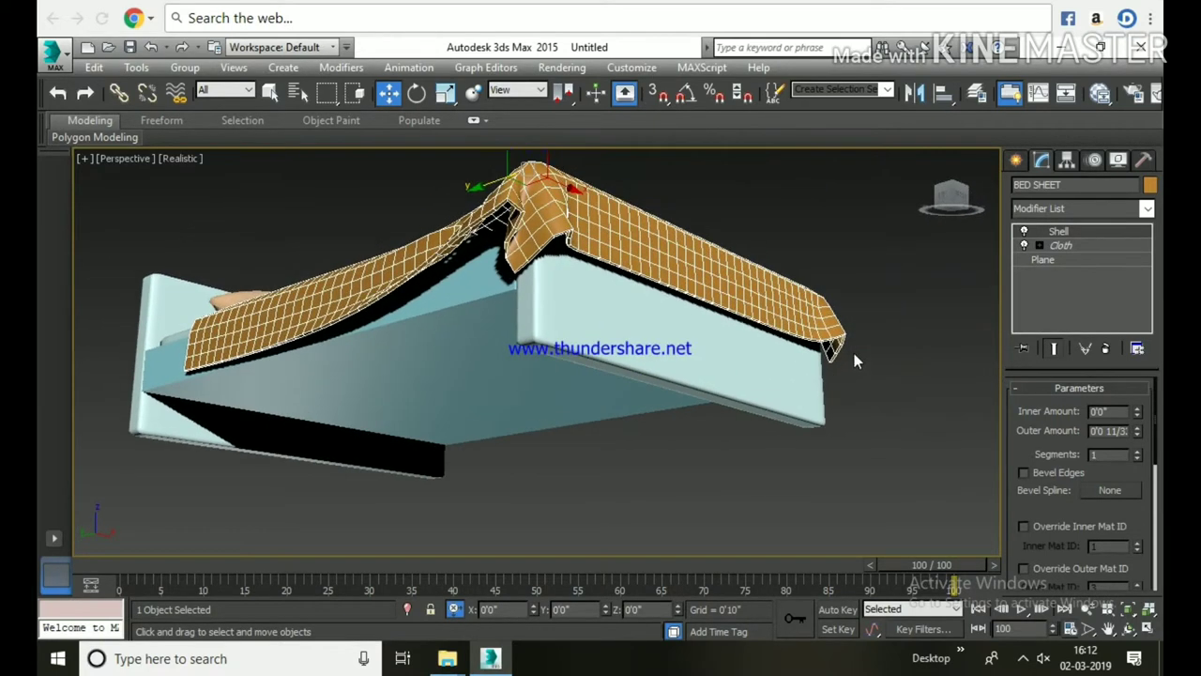
{"action": "scroll", "coordinate": [854, 353], "scroll_direction": "up", "scroll_amount": 3}
{"action": "scroll", "coordinate": [835, 342], "scroll_direction": "up", "scroll_amount": 3}
{"action": "scroll", "coordinate": [825, 336], "scroll_direction": "down", "scroll_amount": 3}
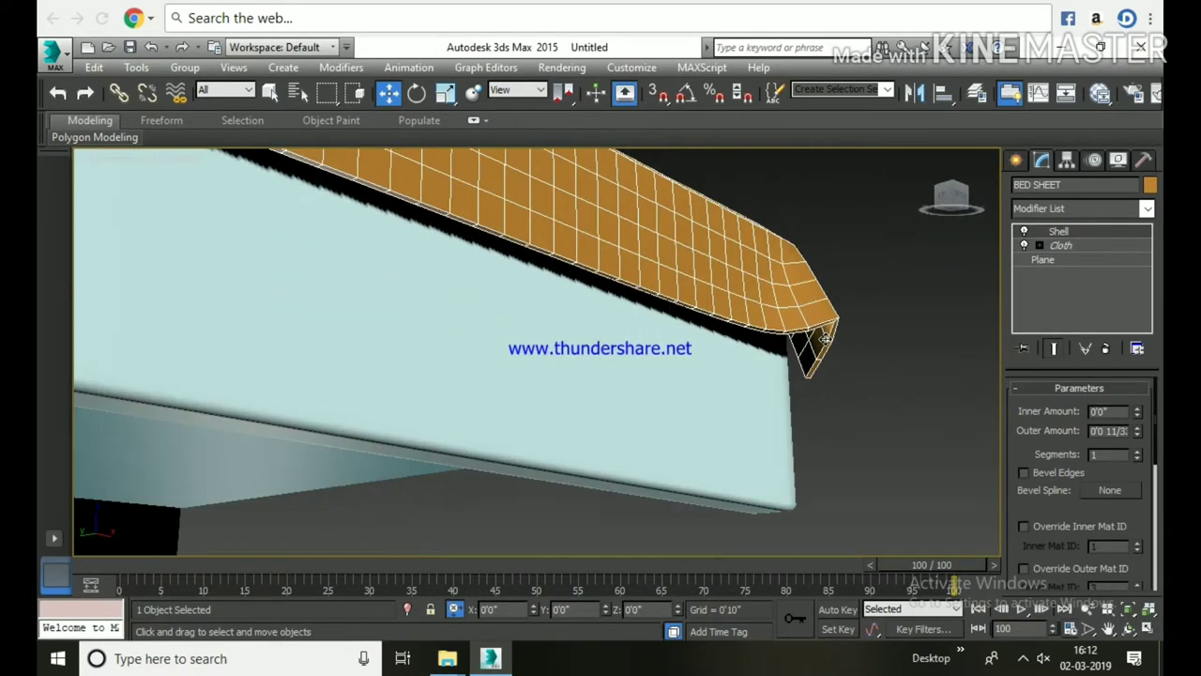
{"action": "scroll", "coordinate": [808, 340], "scroll_direction": "down", "scroll_amount": 4}
{"action": "scroll", "coordinate": [710, 341], "scroll_direction": "down", "scroll_amount": 3}
{"action": "middle_click_drag", "start_coordinate": [709, 342], "coordinate": [688, 302], "text": "alt"}
{"action": "scroll", "coordinate": [831, 327], "scroll_direction": "up", "scroll_amount": 5}
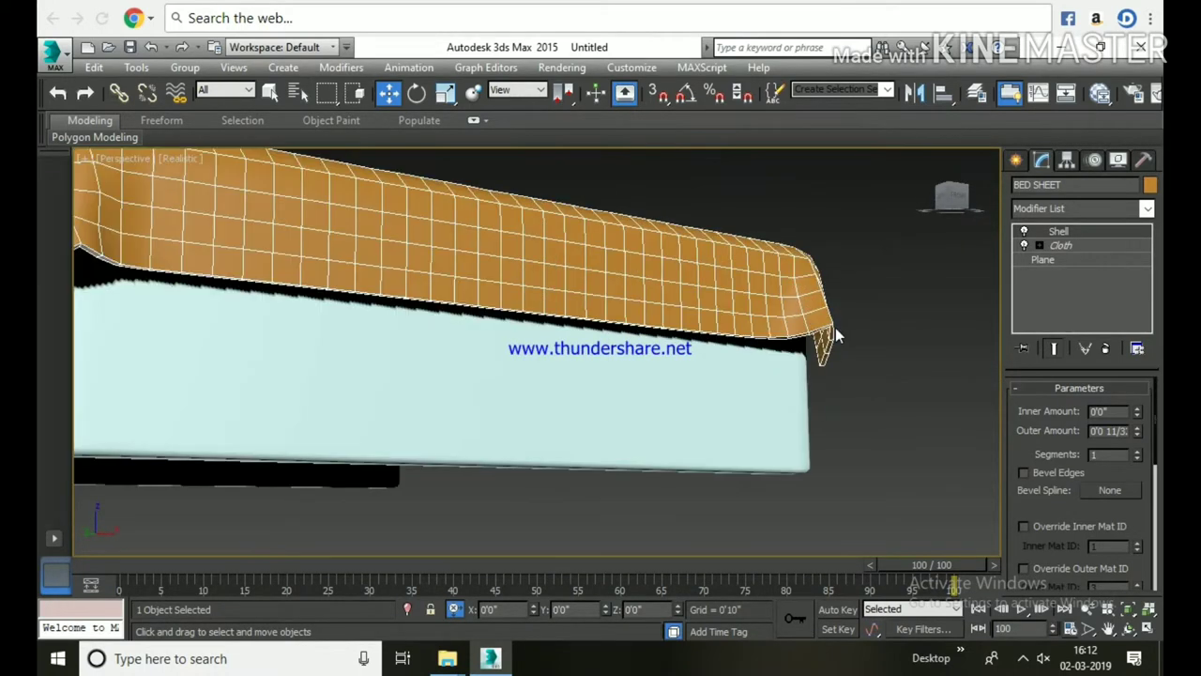
Step: Check the bed in Top and Perspective views, orbiting down to see the sheet's underside
{"action": "left_click", "coordinate": [1096, 218]}
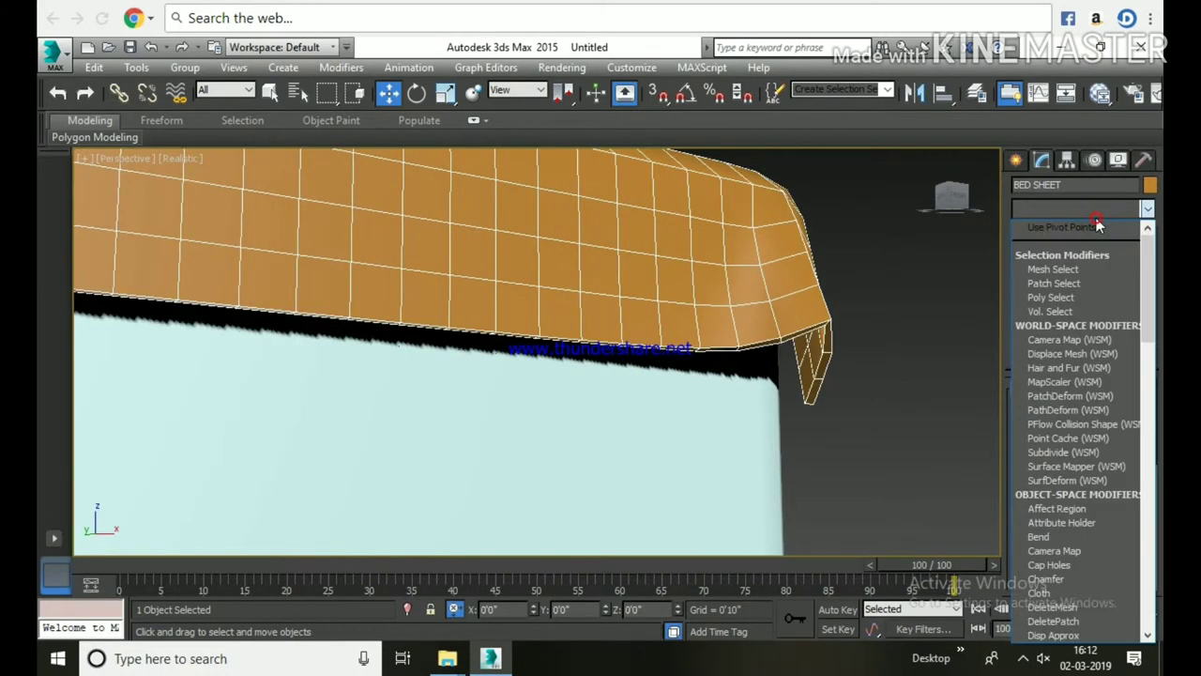
{"action": "left_click", "coordinate": [1096, 218]}
{"action": "key", "text": "t"}
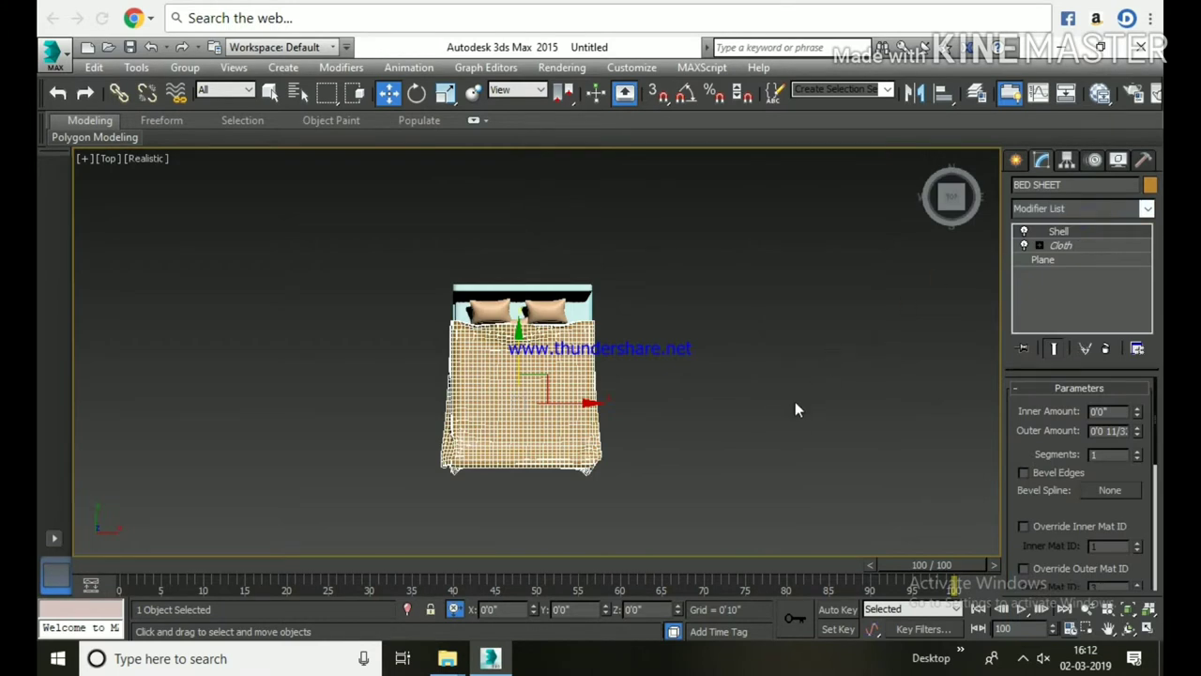
{"action": "key", "text": "p"}
{"action": "middle_click_drag", "start_coordinate": [627, 469], "coordinate": [724, 337], "text": "alt"}
{"action": "scroll", "coordinate": [634, 425], "scroll_direction": "up", "scroll_amount": 5}
{"action": "scroll", "coordinate": [634, 425], "scroll_direction": "down", "scroll_amount": 3}
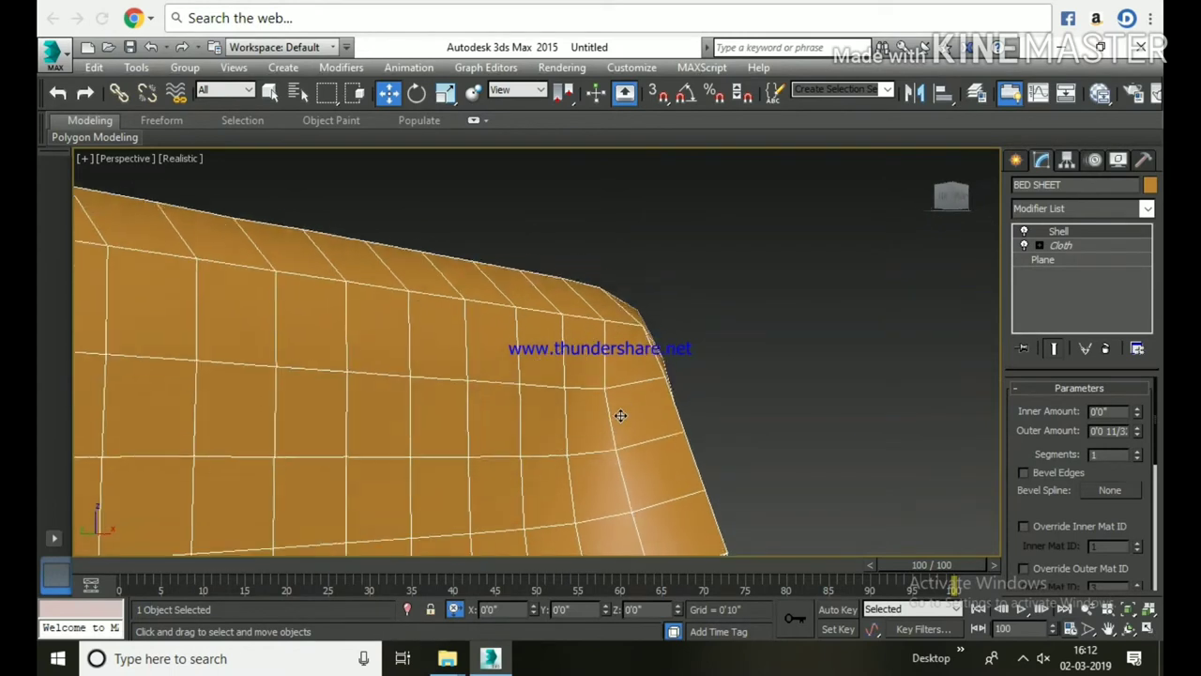
{"action": "mouse_move", "coordinate": [614, 435]}
{"action": "middle_mouse_down", "text": "alt"}
{"action": "mouse_move", "coordinate": [646, 335]}
{"action": "mouse_move", "coordinate": [666, 347]}
{"action": "middle_mouse_up", "text": "alt"}
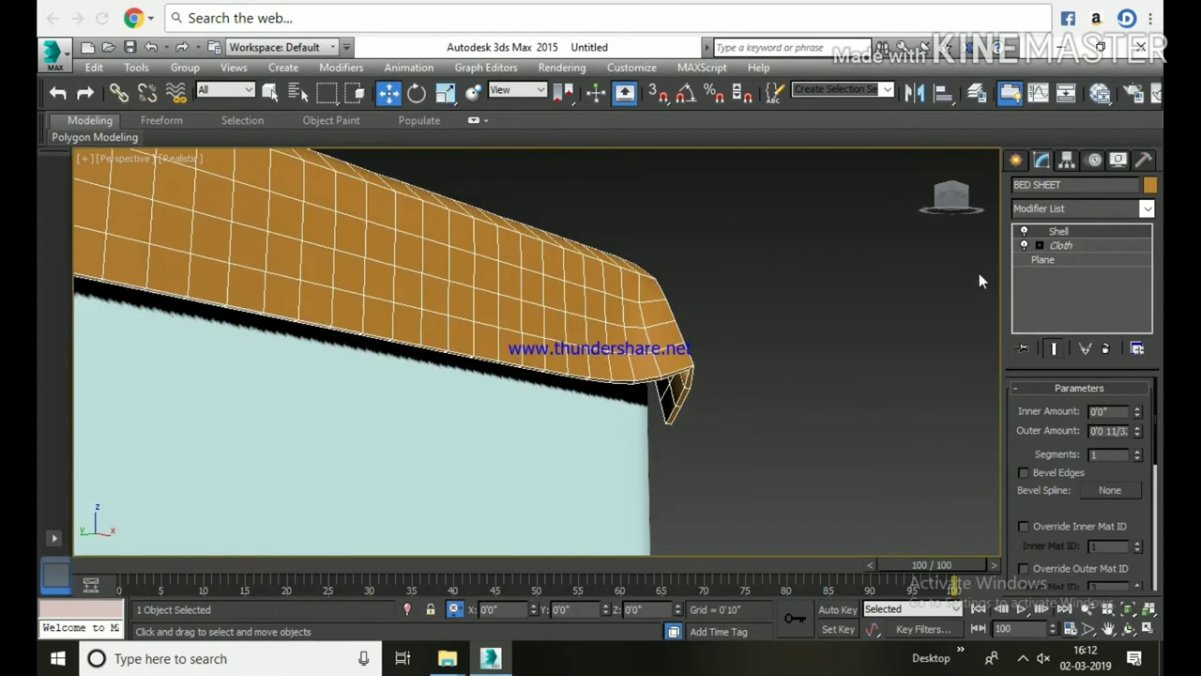
Step: Add a TurboSmooth modifier with 1 iteration above Shell, then deselect to view the smoothed sheet
{"action": "left_click", "coordinate": [1056, 210]}
{"action": "key", "text": "t"}
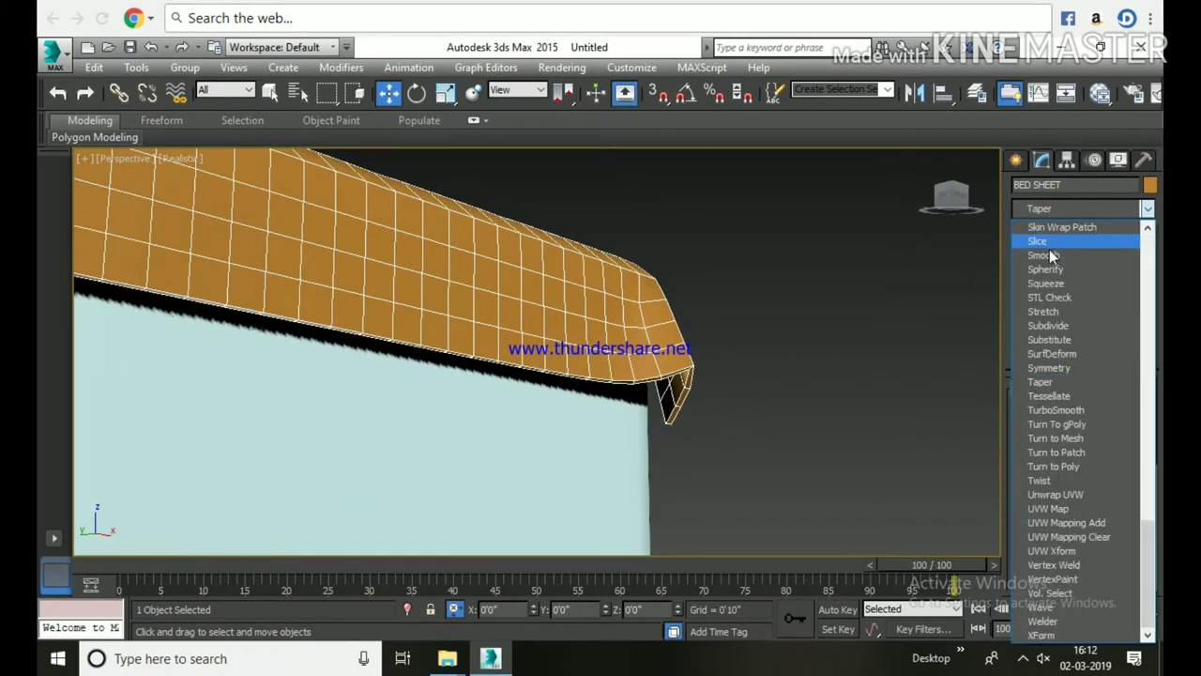
{"action": "left_click", "coordinate": [1058, 410]}
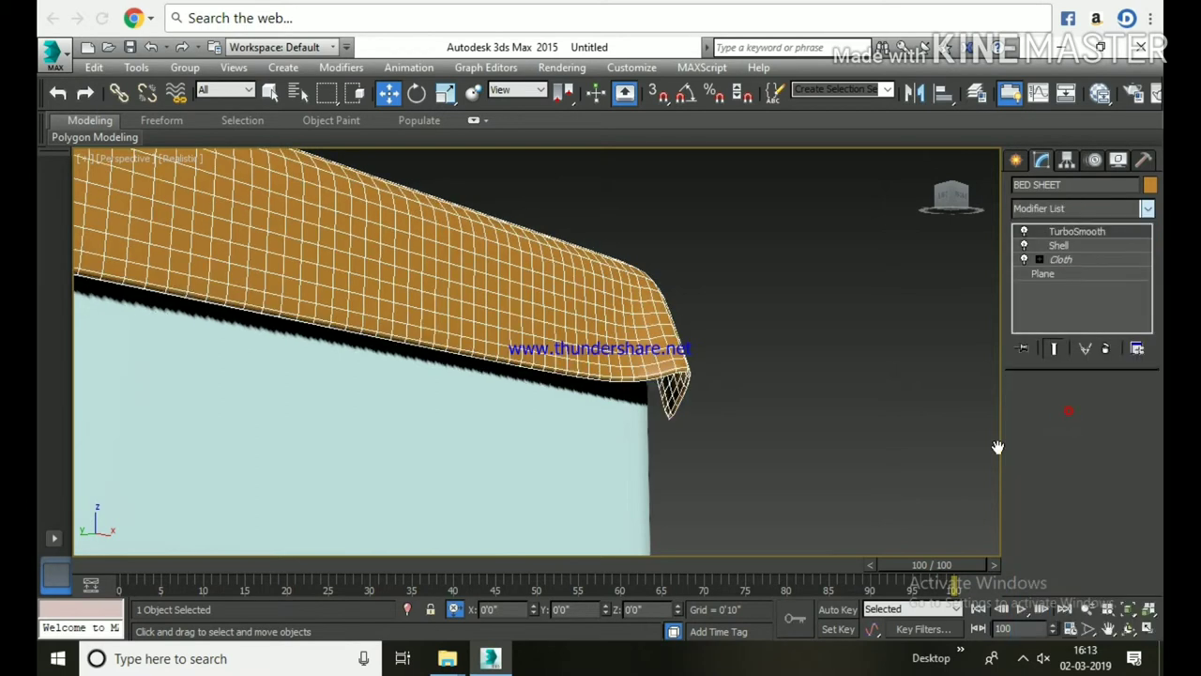
{"action": "left_click", "coordinate": [793, 422]}
{"action": "scroll", "coordinate": [759, 399], "scroll_direction": "down", "scroll_amount": 2}
Step: Orbit, pan and zoom around the finished bed, then open the Free Screen Recorder window from the tray
{"action": "scroll", "coordinate": [696, 382], "scroll_direction": "down", "scroll_amount": 5}
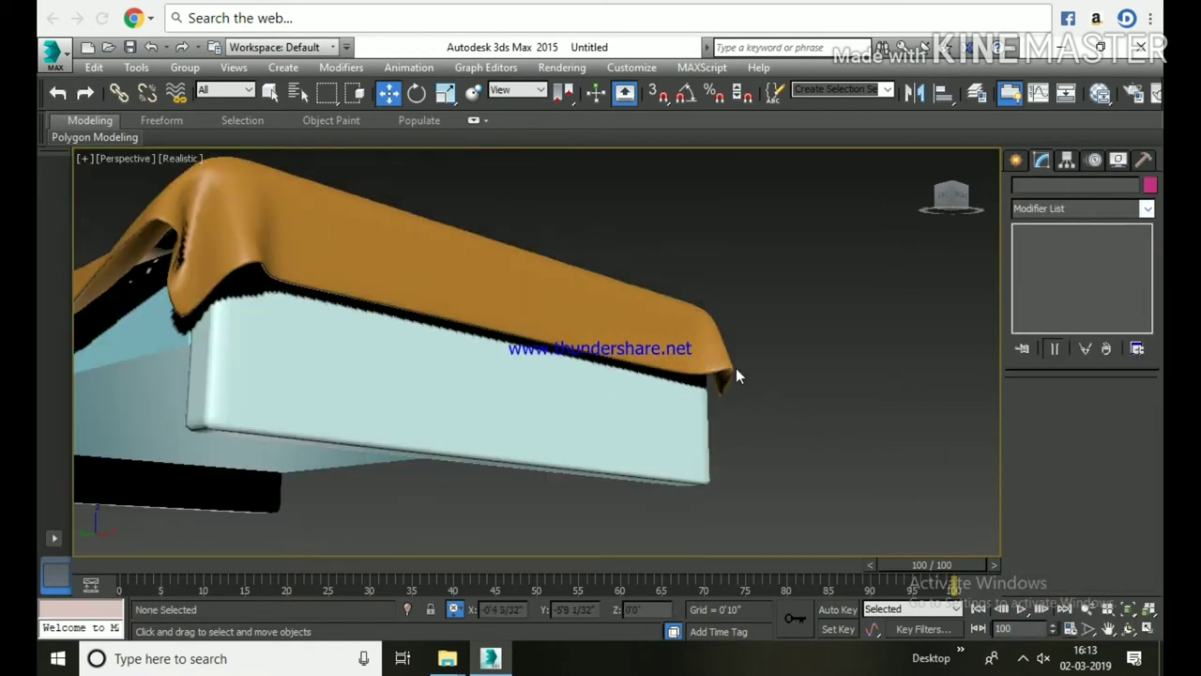
{"action": "mouse_move", "coordinate": [735, 368]}
{"action": "middle_mouse_down", "text": "alt"}
{"action": "mouse_move", "coordinate": [631, 394]}
{"action": "mouse_move", "coordinate": [625, 416]}
{"action": "mouse_move", "coordinate": [676, 476]}
{"action": "middle_mouse_up", "text": "alt"}
{"action": "scroll", "coordinate": [684, 490], "scroll_direction": "down", "scroll_amount": 3}
{"action": "scroll", "coordinate": [697, 466], "scroll_direction": "up", "scroll_amount": 3}
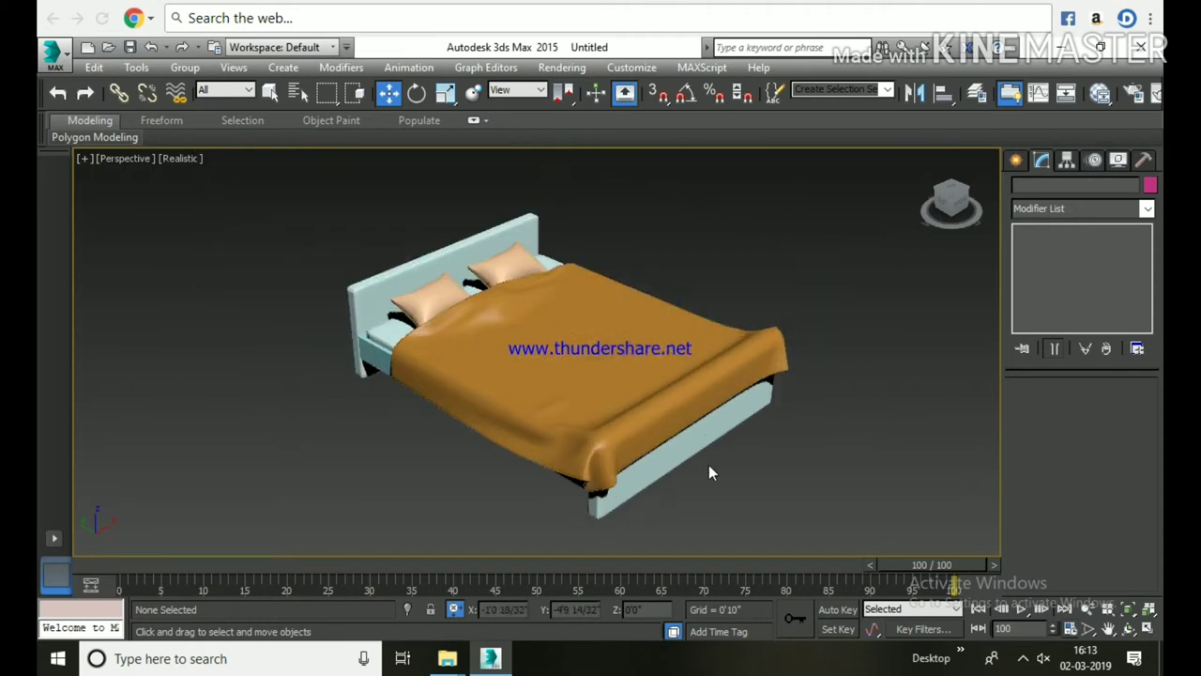
{"action": "scroll", "coordinate": [723, 488], "scroll_direction": "up", "scroll_amount": 2}
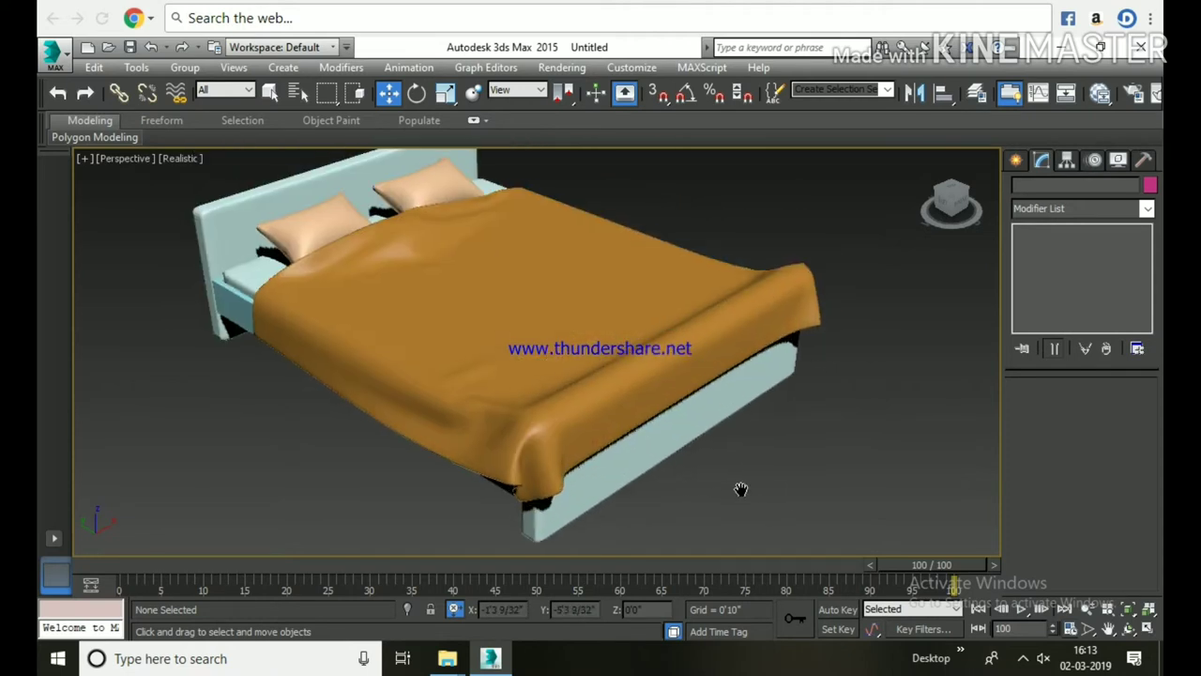
{"action": "mouse_move", "coordinate": [738, 488]}
{"action": "middle_mouse_down"}
{"action": "mouse_move", "coordinate": [830, 505]}
{"action": "mouse_move", "coordinate": [827, 524]}
{"action": "middle_mouse_up"}
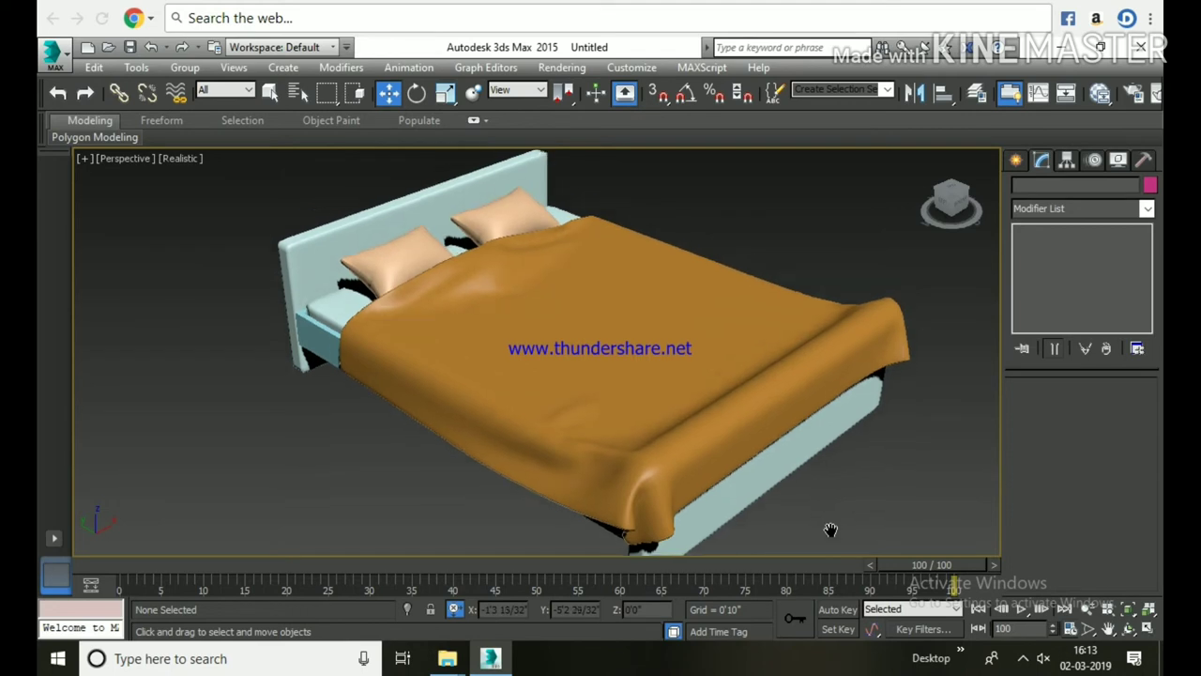
{"action": "scroll", "coordinate": [824, 513], "scroll_direction": "down", "scroll_amount": 2}
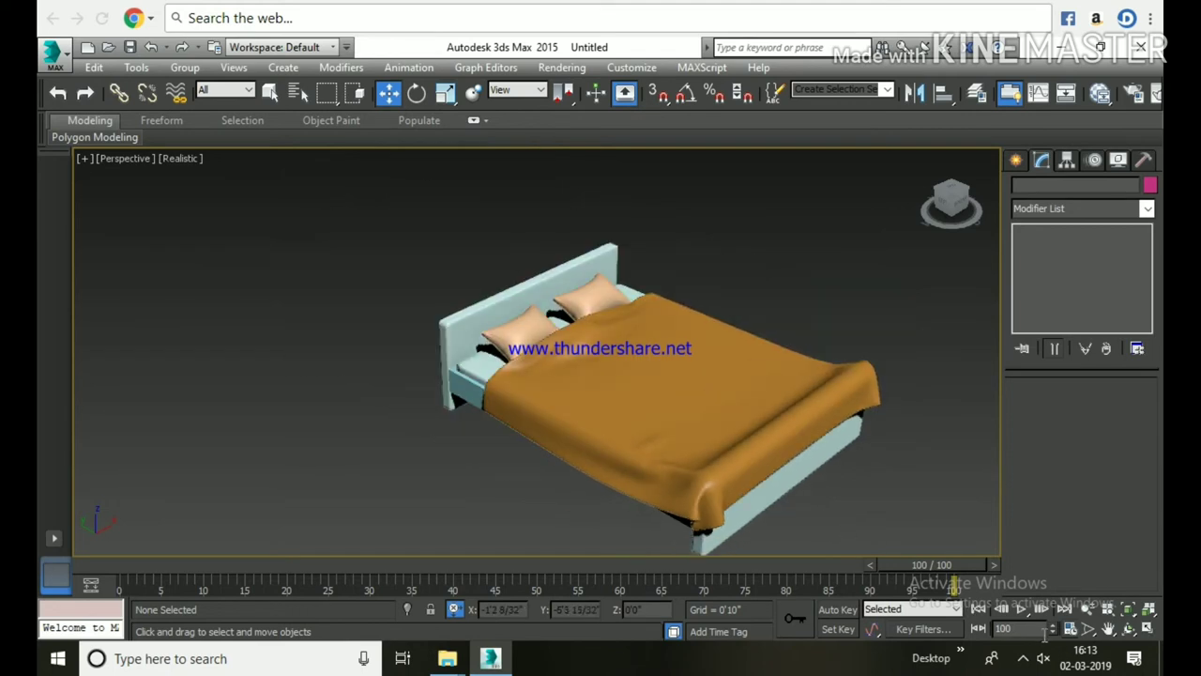
{"action": "left_click", "coordinate": [1023, 658]}
{"action": "left_click", "coordinate": [1040, 553]}
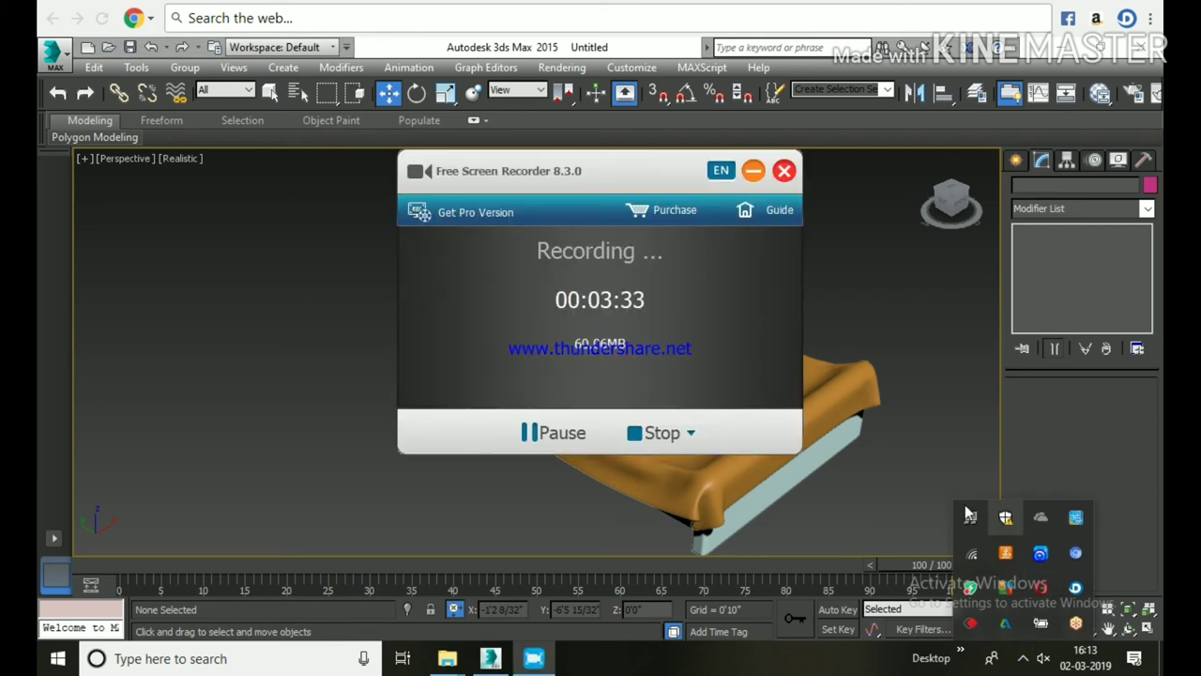